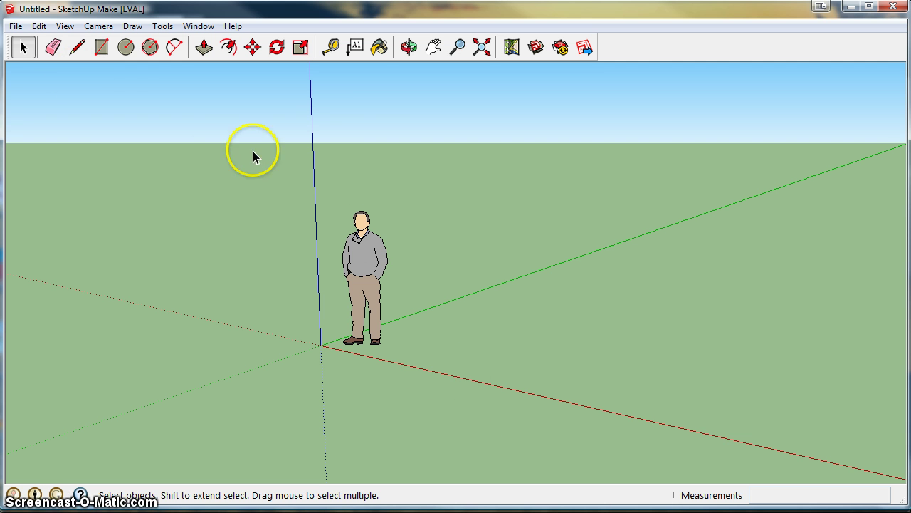
Delete the default standing figure beside the origin and open the Add Location map
click(374, 268)
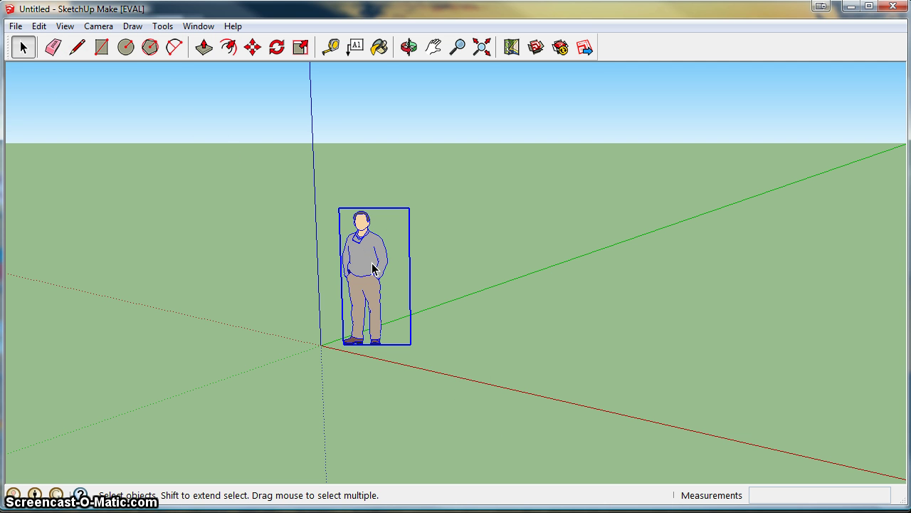
key(Delete)
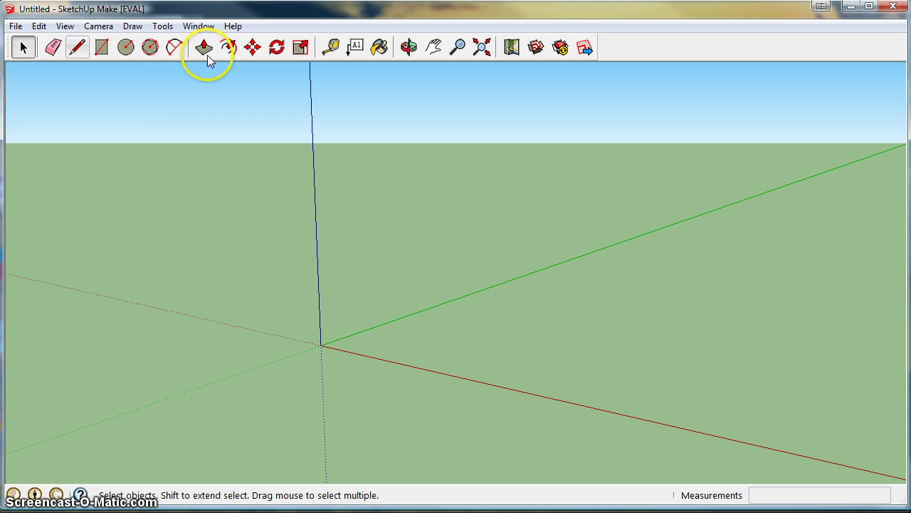
click(512, 47)
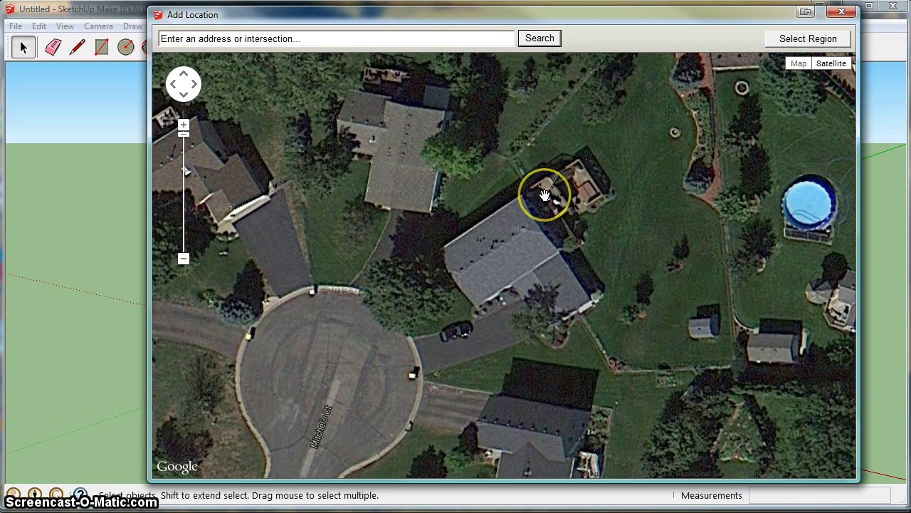
Zoom the satellite location map out from the house until the whole United States is in view
scroll(546, 192, down, 1)
scroll(545, 195, down, 4)
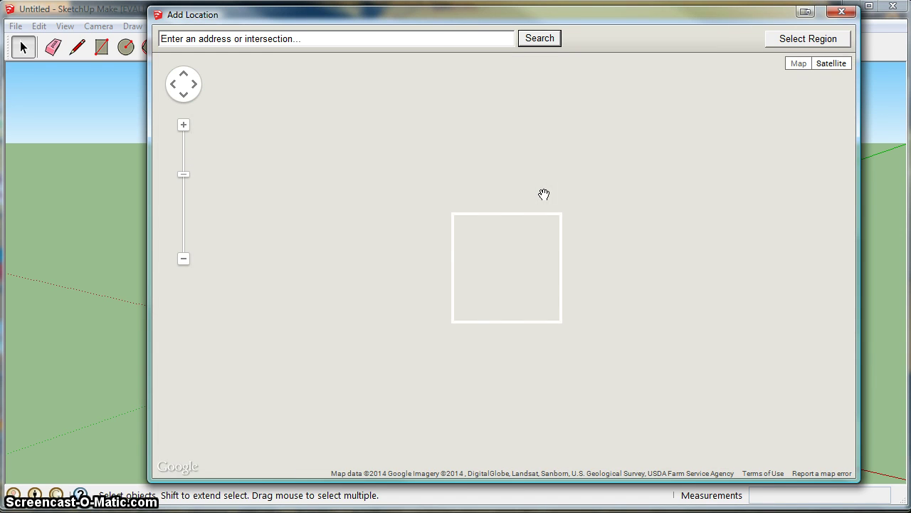
scroll(544, 194, down, 1)
scroll(544, 194, down, 1)
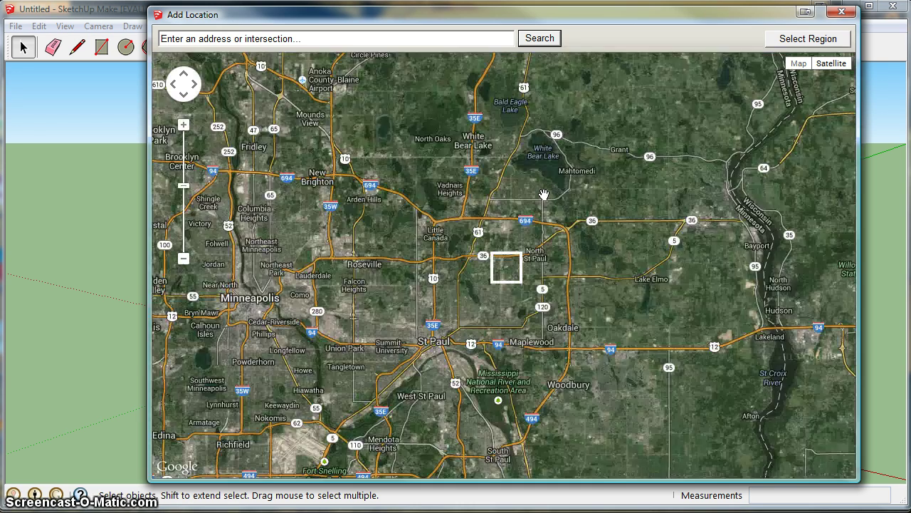
scroll(544, 194, down, 1)
scroll(544, 195, down, 1)
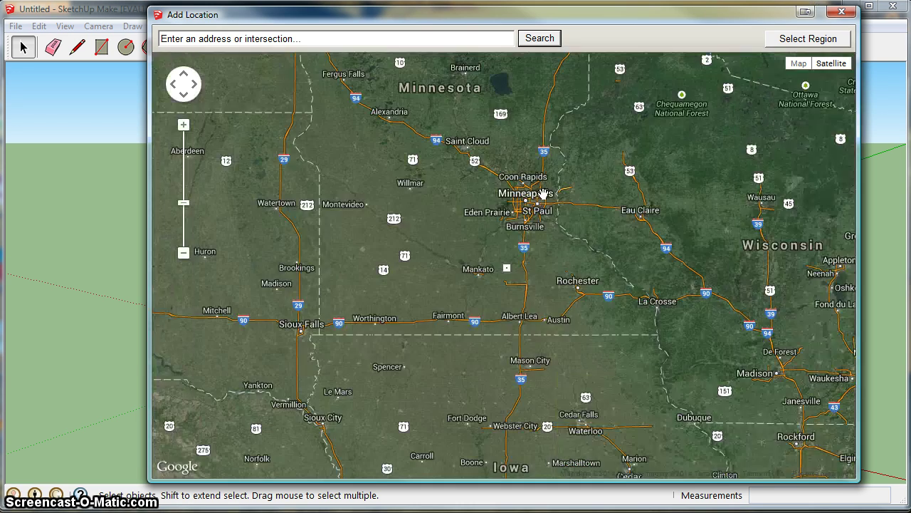
scroll(544, 195, down, 1)
scroll(543, 194, down, 1)
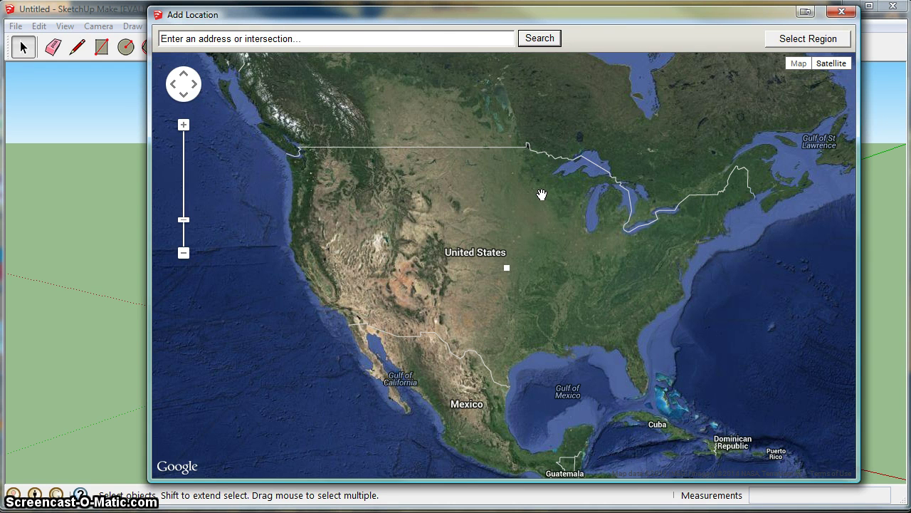
Zoom the location map back in from Minnesota, past White Bear Lake, to the neighborhood around Wildwood Rd
scroll(542, 196, up, 2)
double_click(576, 178)
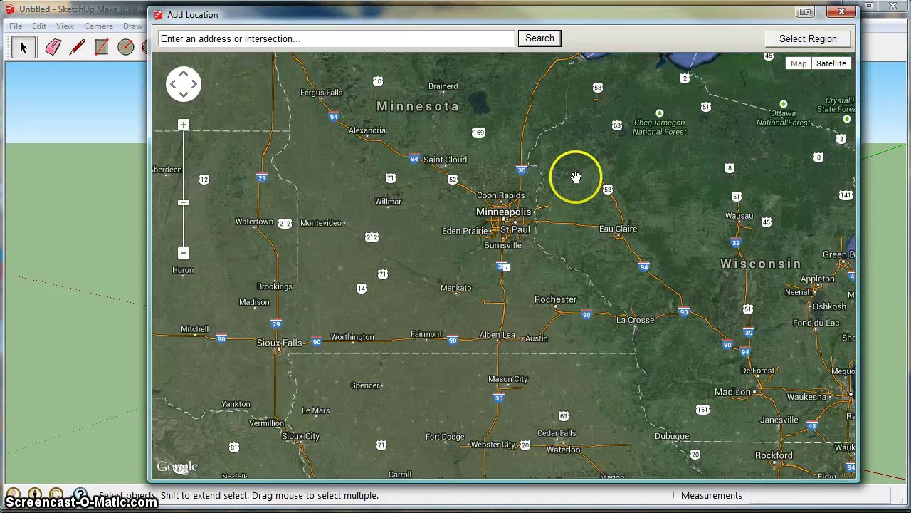
click(519, 208)
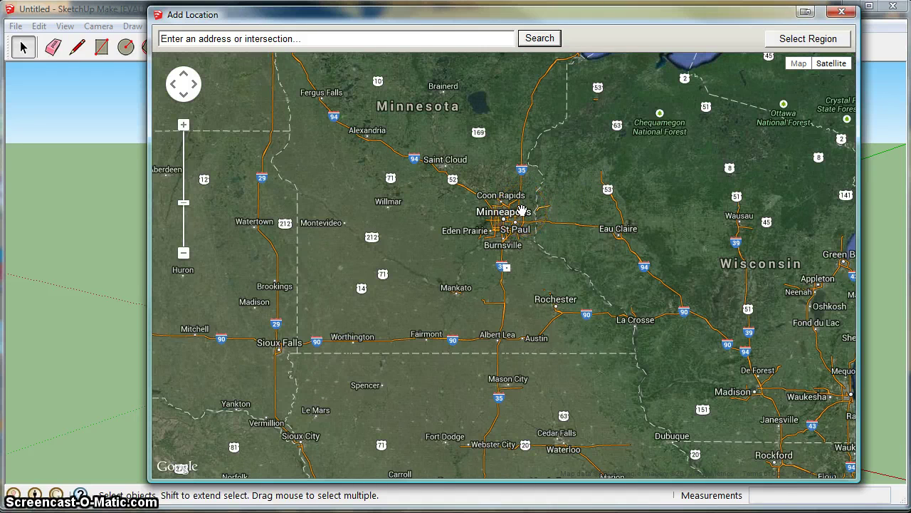
double_click(525, 208)
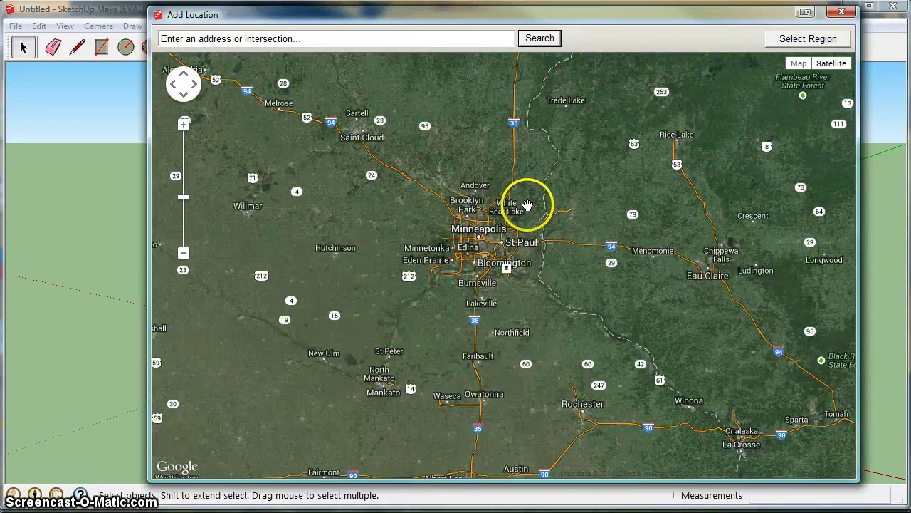
double_click(525, 208)
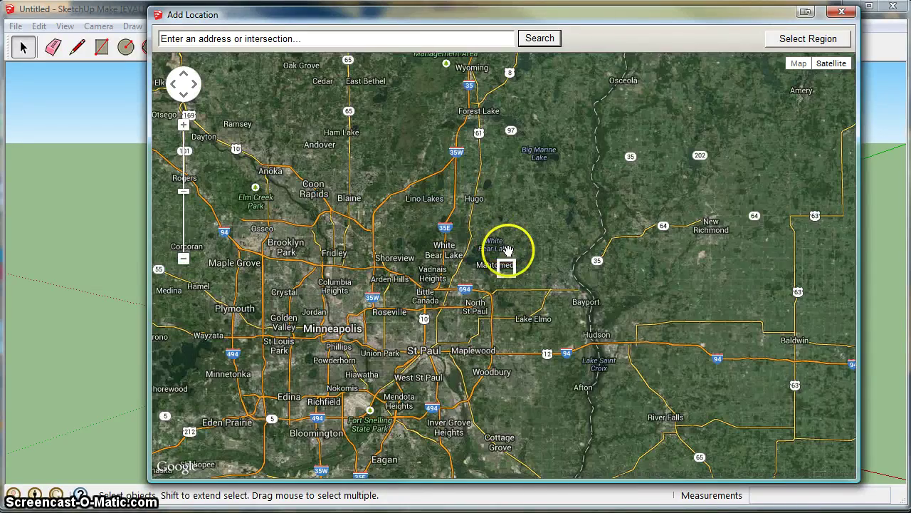
double_click(507, 251)
double_click(479, 280)
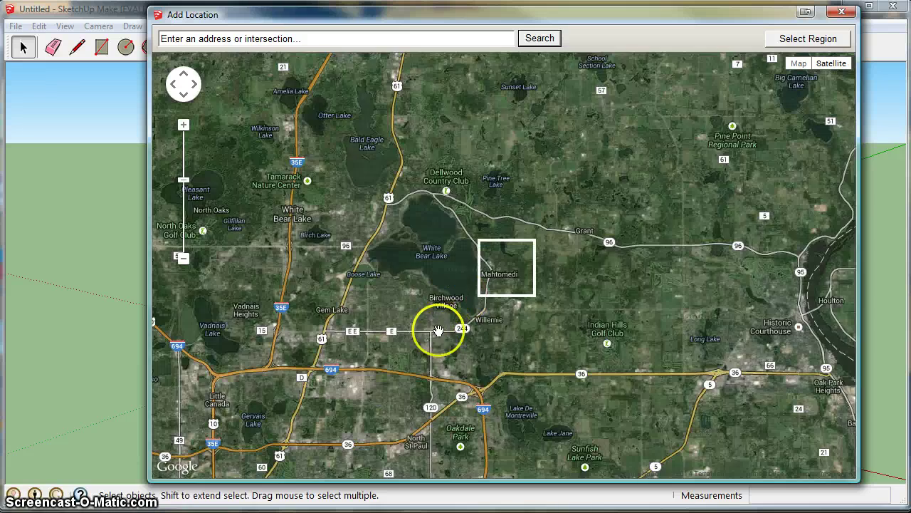
double_click(435, 331)
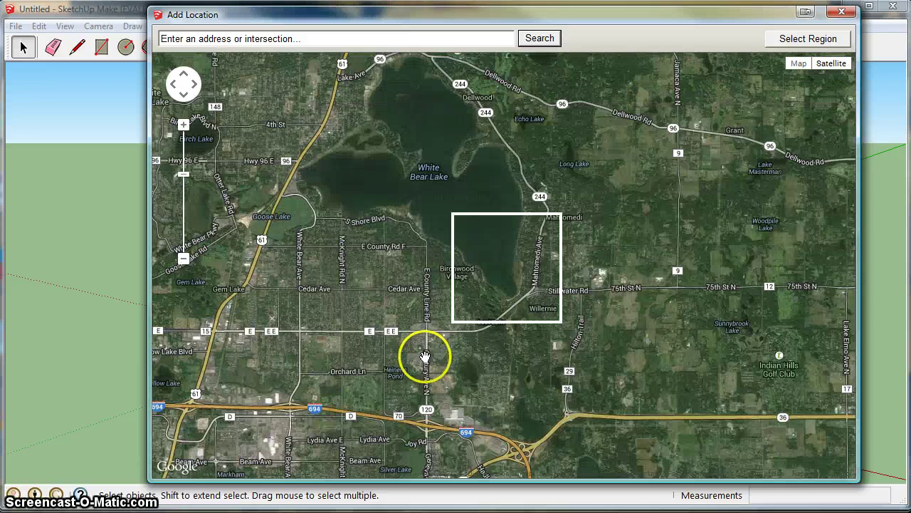
double_click(423, 381)
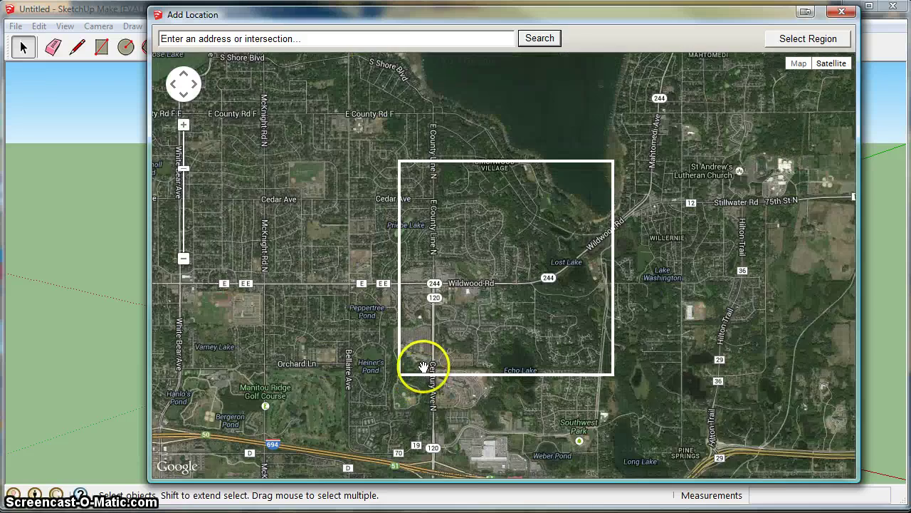
double_click(433, 377)
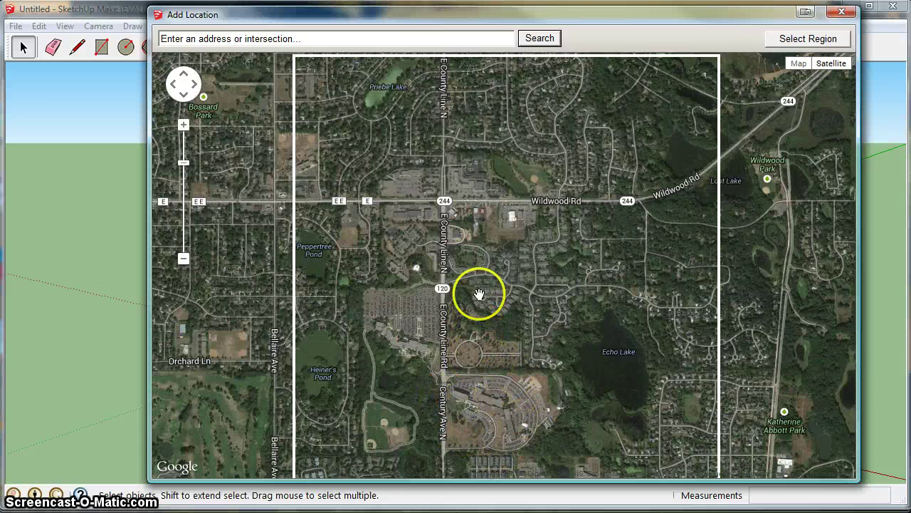
Center and enlarge the satellite map on the gray-roofed house with the rear deck beside the cul-de-sac
double_click(460, 168)
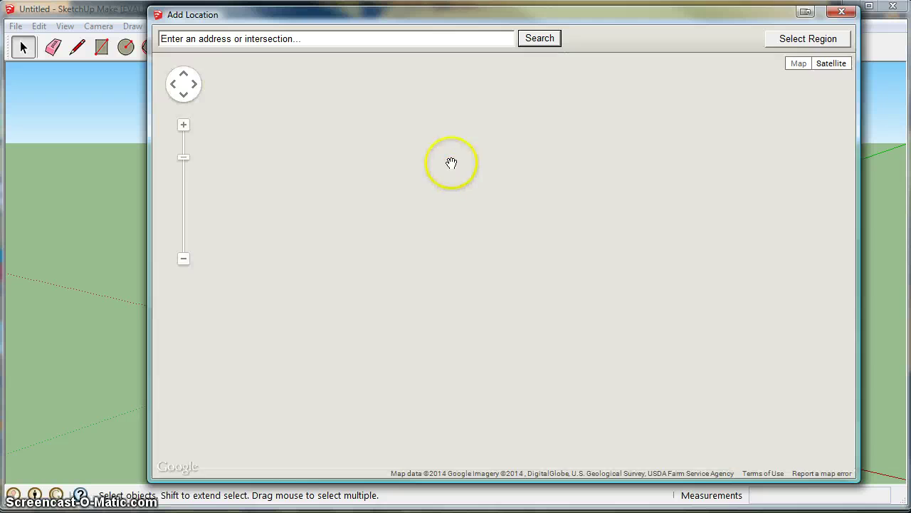
drag(456, 171, 483, 279)
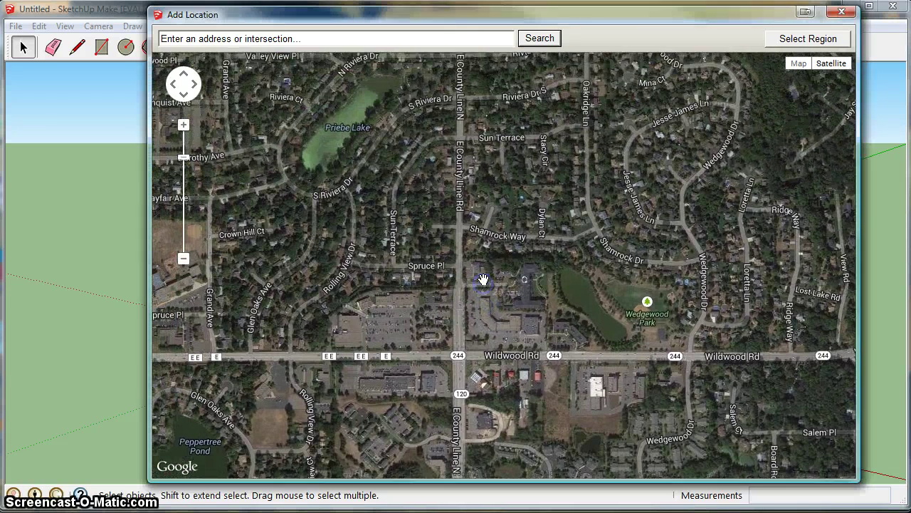
double_click(491, 272)
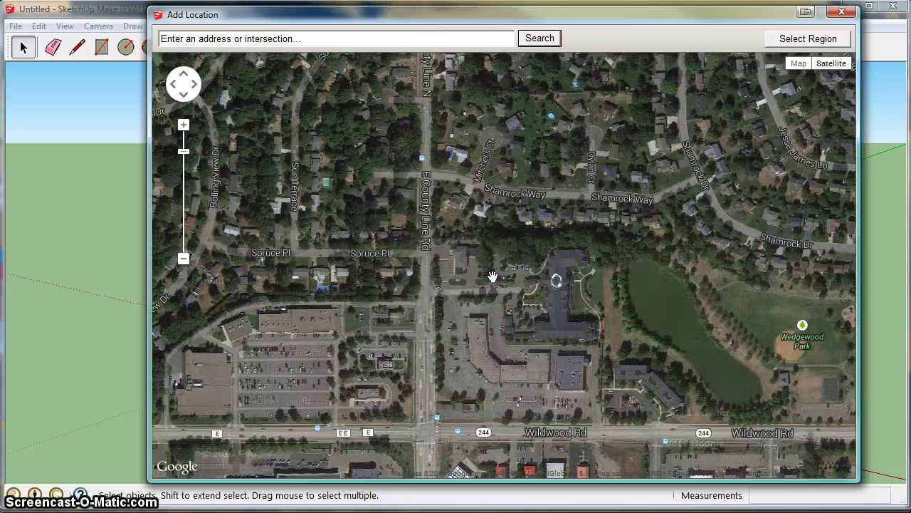
drag(508, 193, 507, 225)
double_click(507, 225)
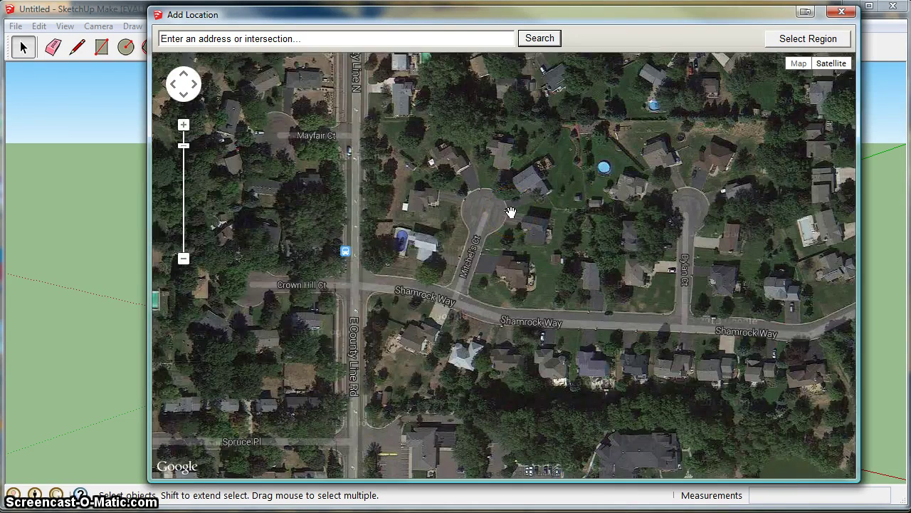
double_click(511, 212)
drag(513, 198, 490, 298)
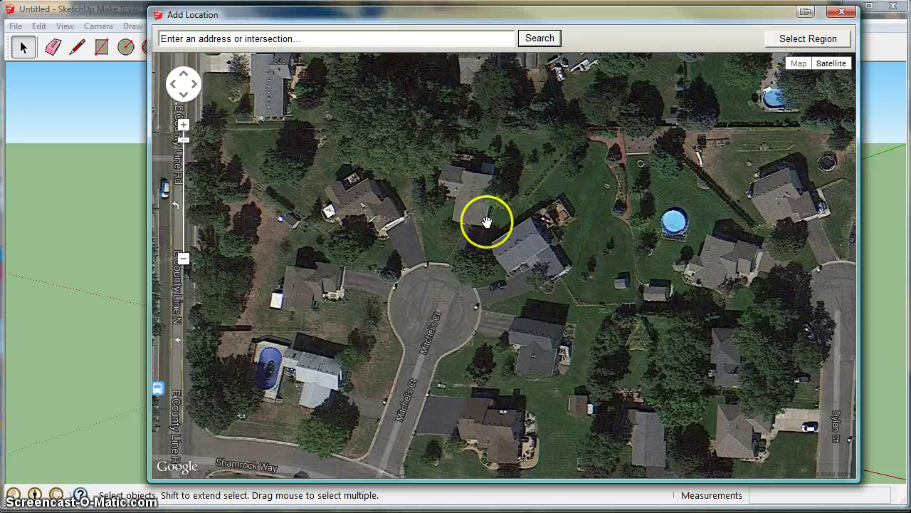
click(524, 263)
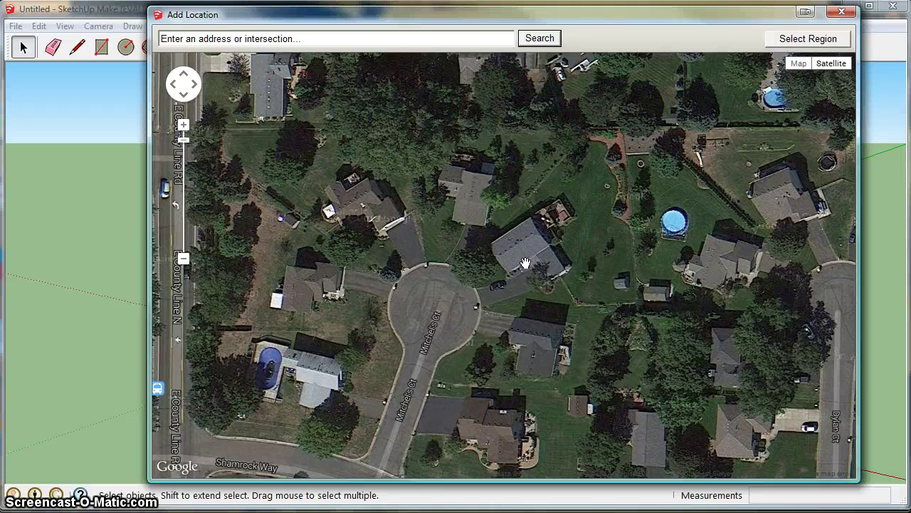
click(541, 252)
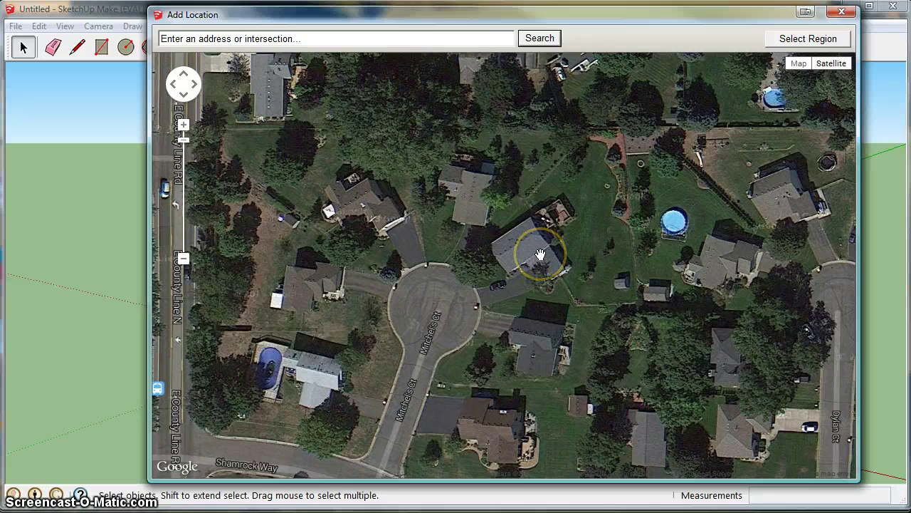
double_click(541, 255)
click(531, 247)
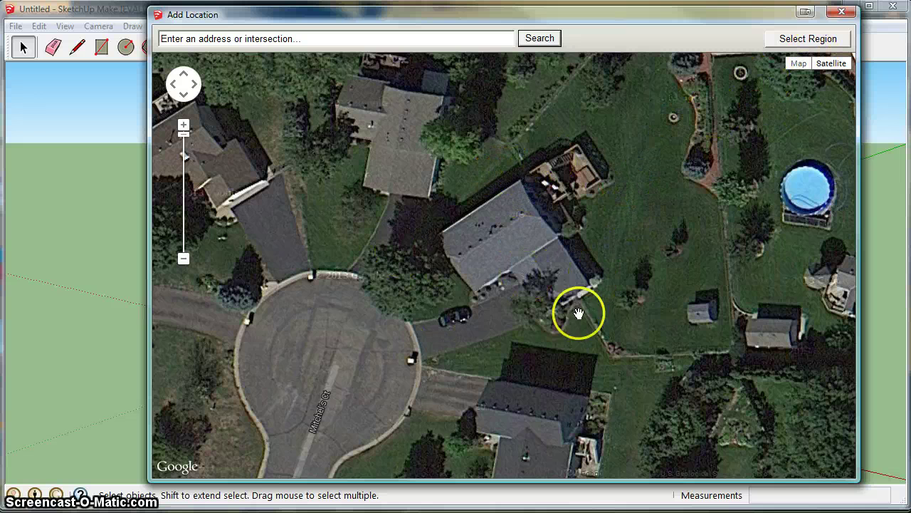
Crop the map region to a roughly square area around the gray-roofed house and grab it into the model
click(799, 42)
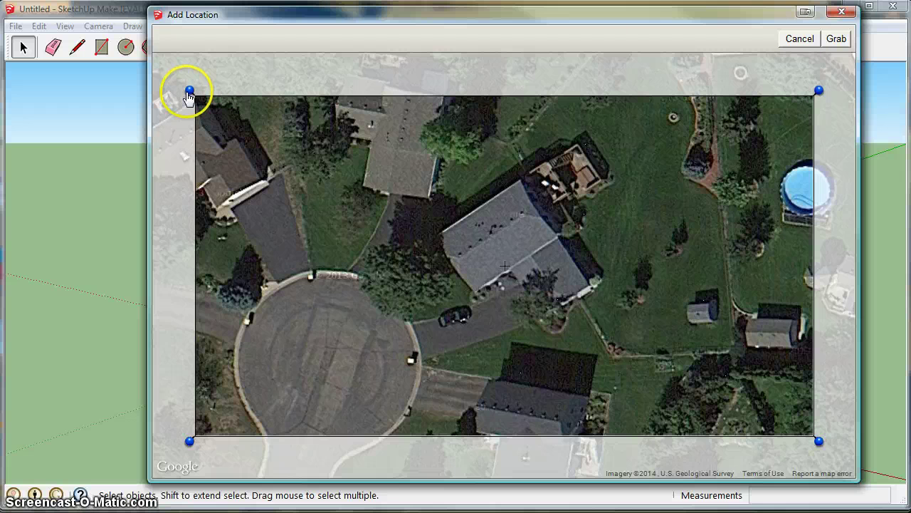
drag(189, 91, 333, 87)
drag(819, 440, 680, 441)
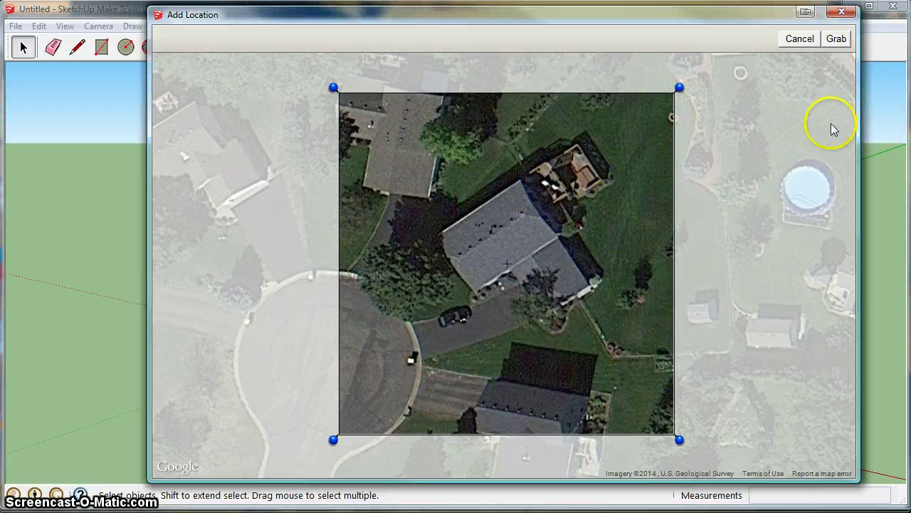
click(836, 39)
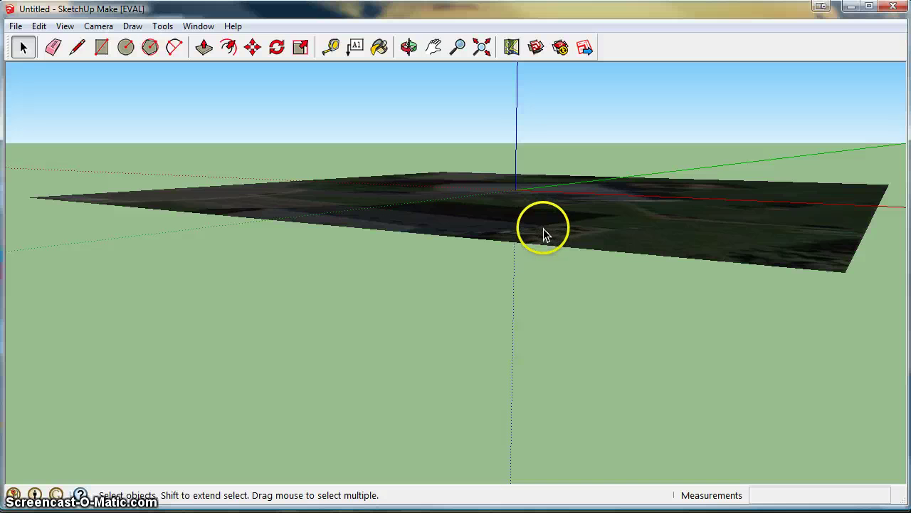
Examine the imported aerial image from nearly overhead, closing in on the roof of the central house
scroll(550, 219, down, 8)
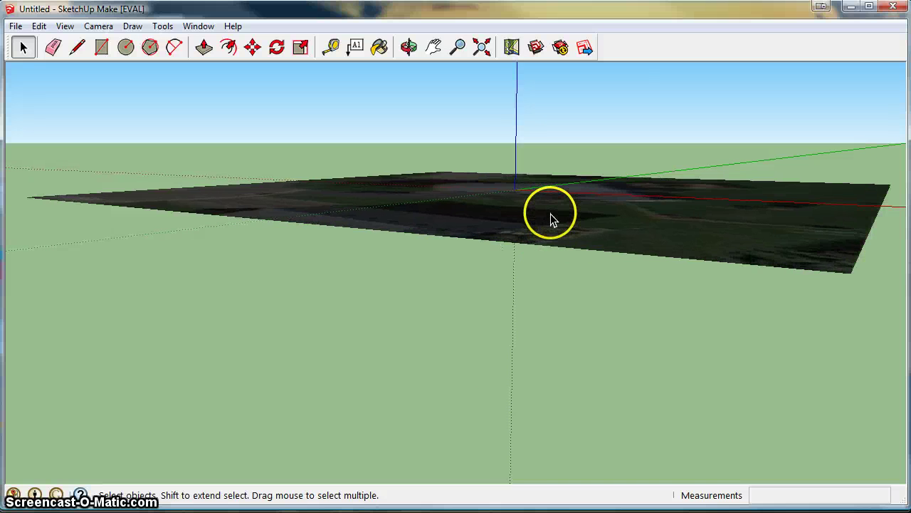
middle_drag(549, 207, 539, 441)
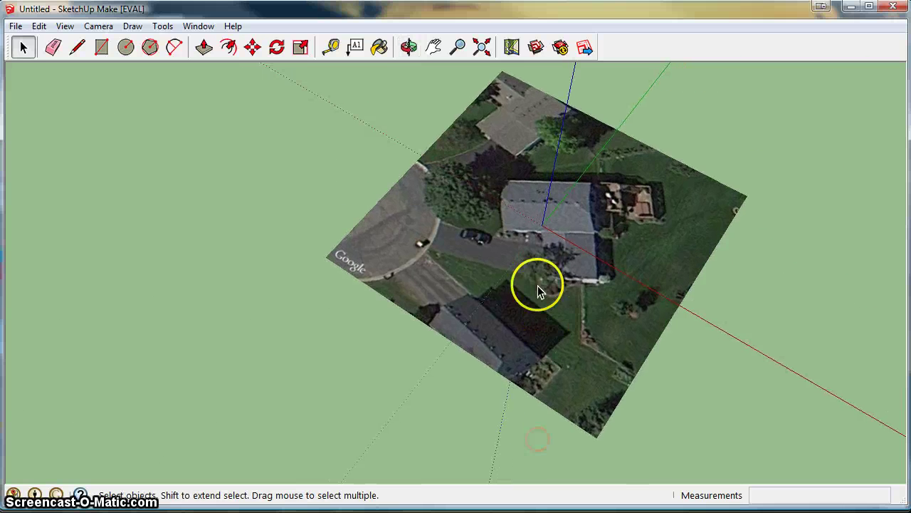
middle_drag(539, 285, 688, 346)
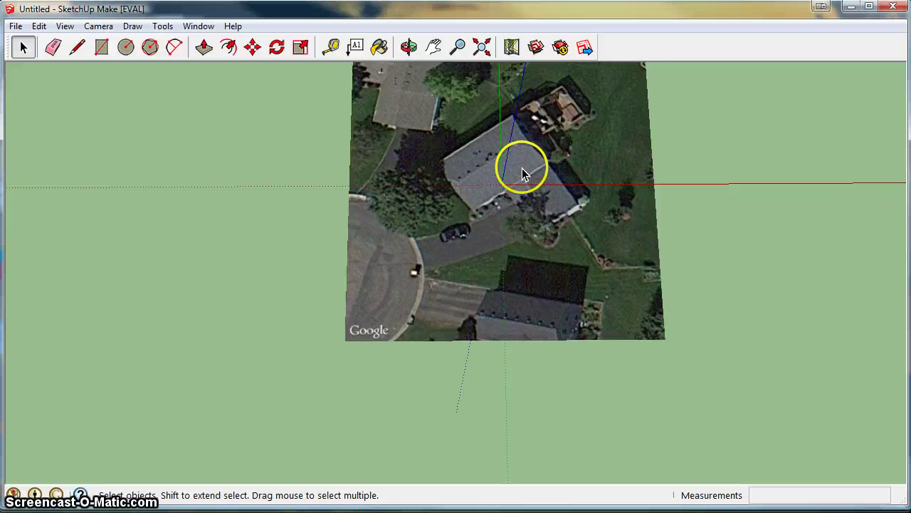
scroll(519, 166, up, 3)
scroll(517, 163, down, 1)
scroll(539, 285, down, 4)
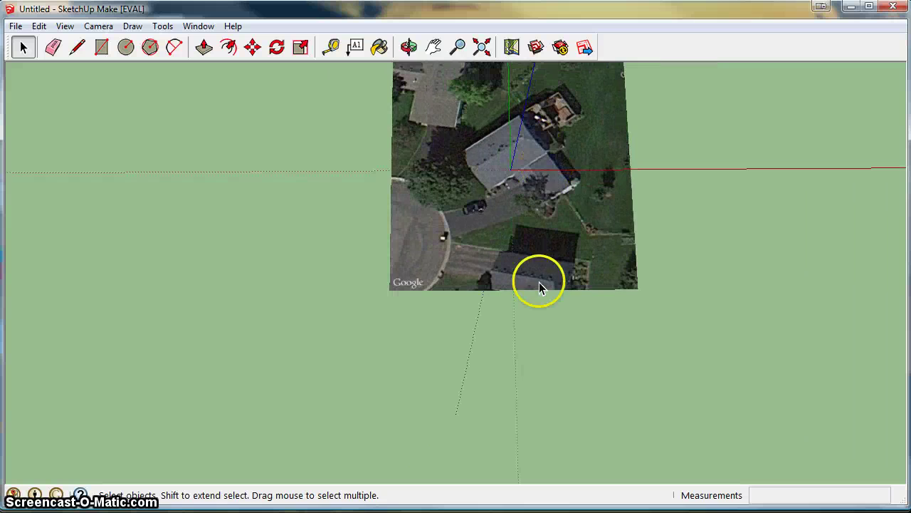
scroll(529, 209, up, 2)
scroll(526, 420, down, 2)
scroll(525, 315, down, 1)
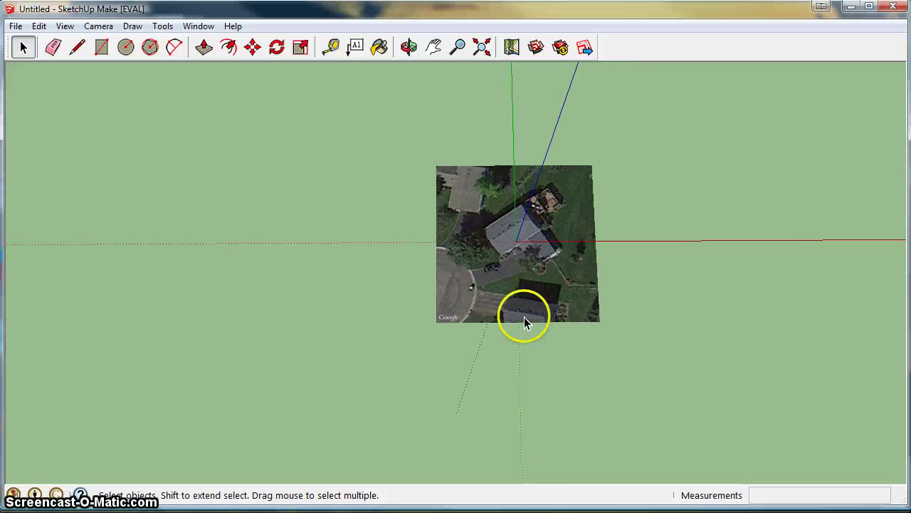
scroll(525, 223, up, 5)
scroll(532, 218, up, 2)
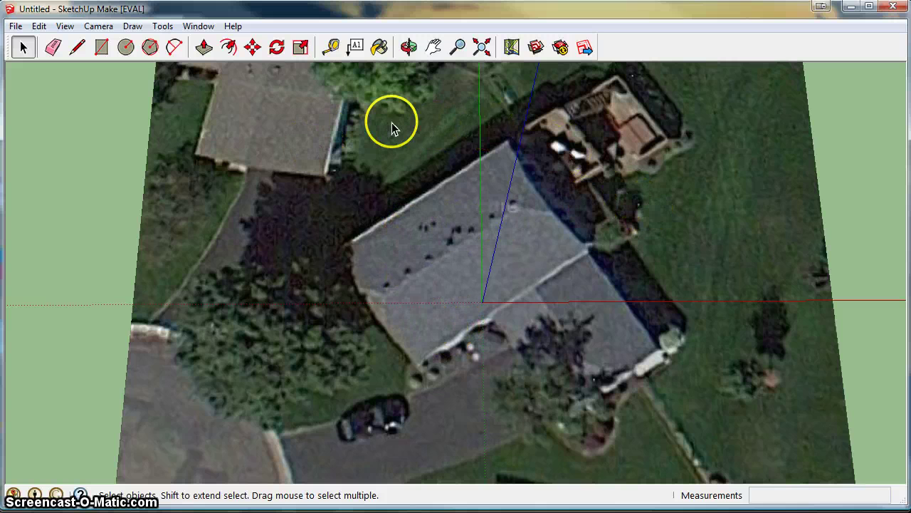
Draw a rectangle about 22' 2" by 20' 6" over the upper part of the house roof on the aerial image
click(102, 47)
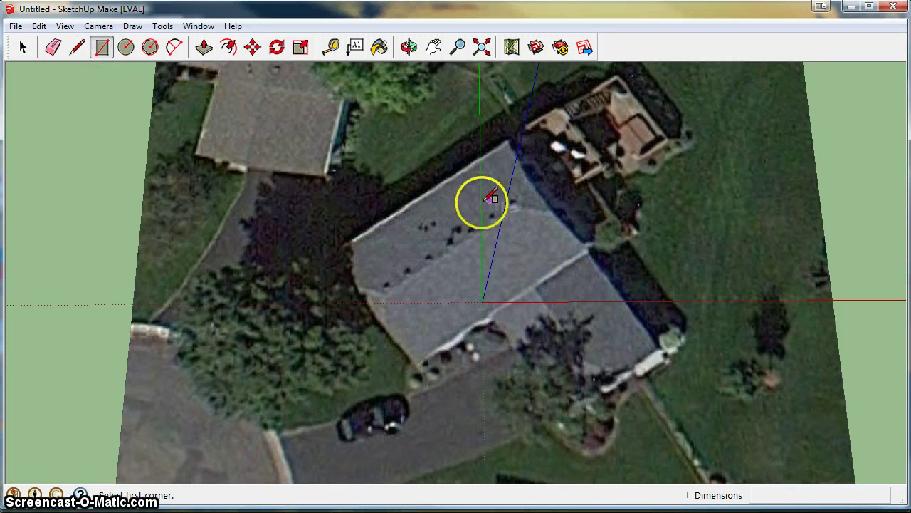
click(535, 150)
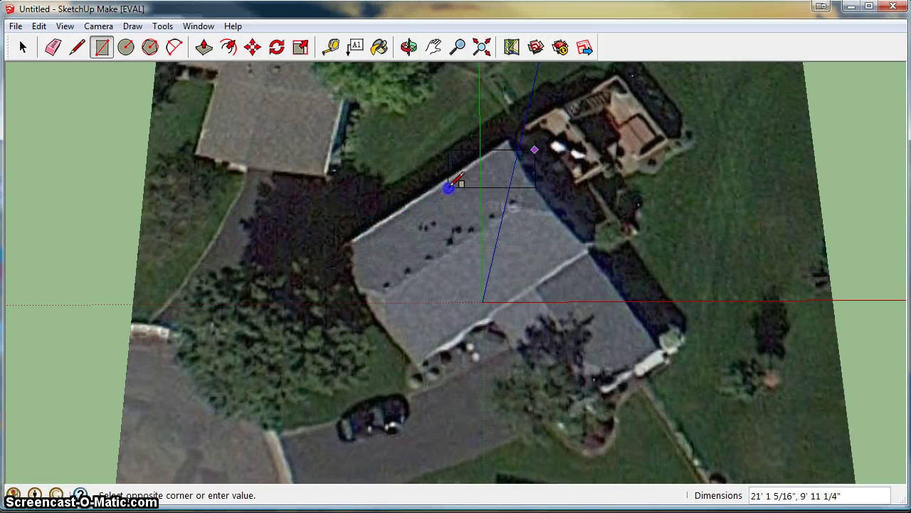
click(453, 237)
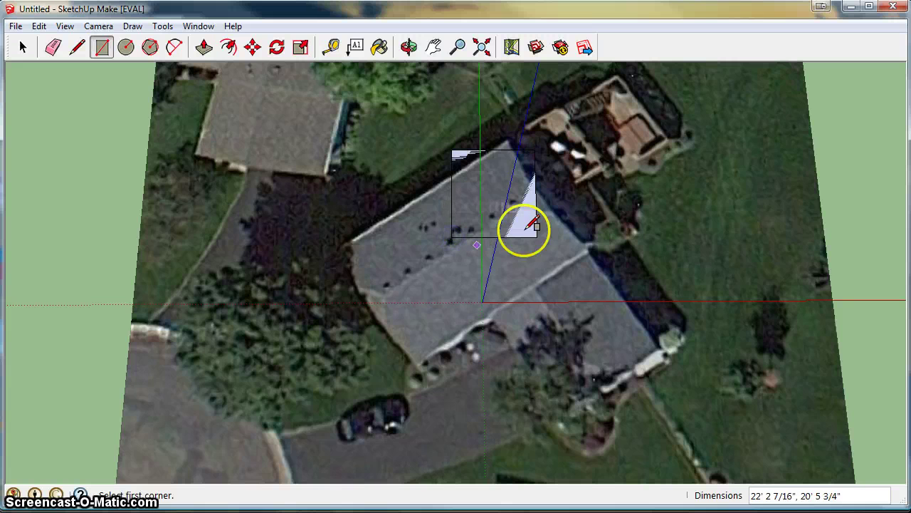
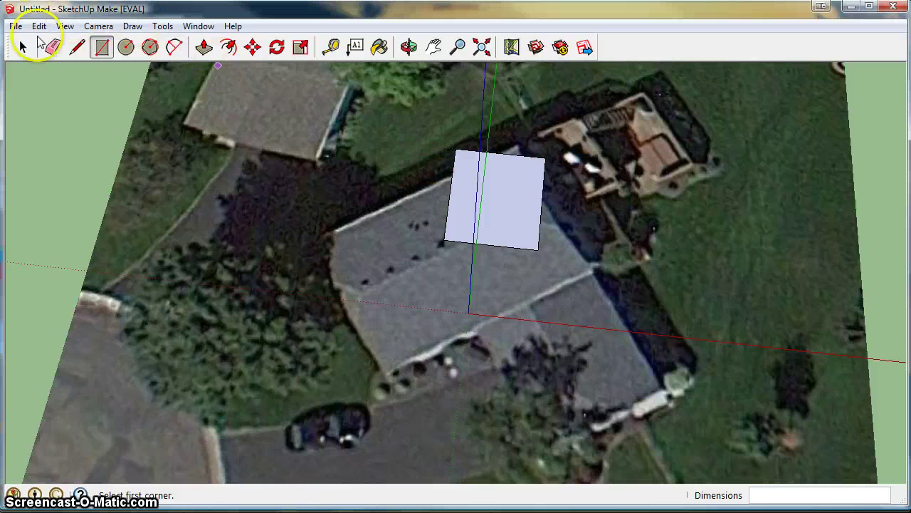
Rotate the whole rectangle about its corner nearest the deck by about 32.6° so it lines up with the house's end wall
click(22, 48)
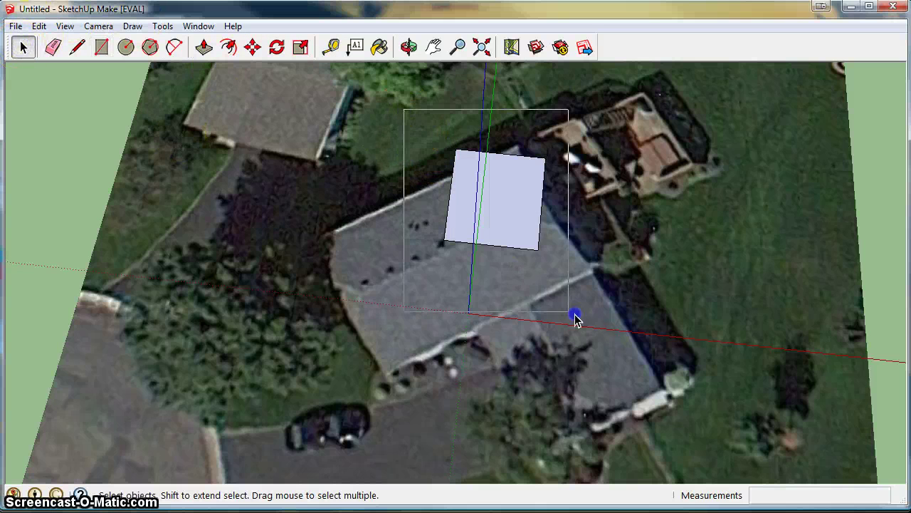
drag(574, 316, 627, 306)
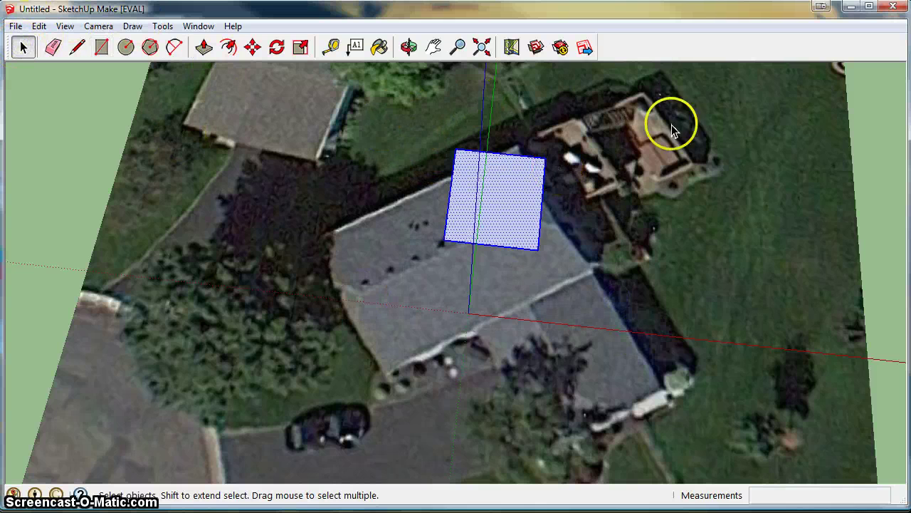
click(277, 47)
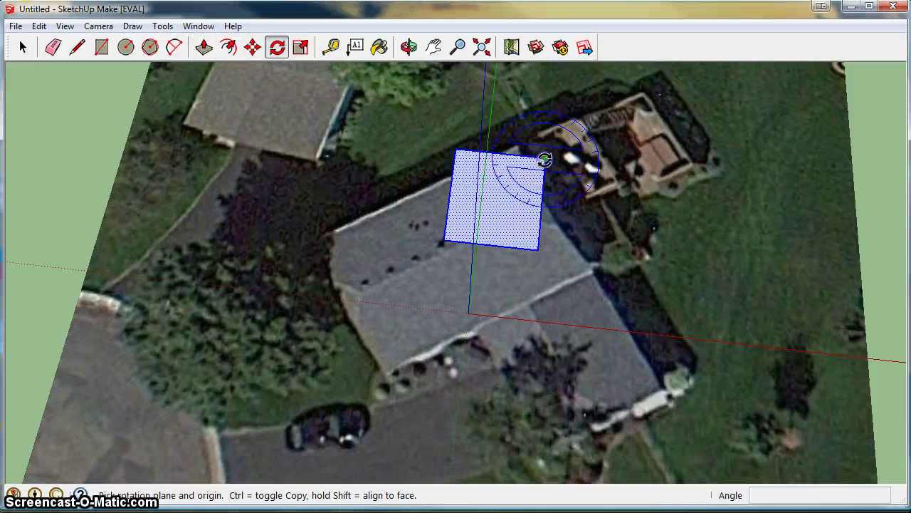
drag(544, 160, 538, 248)
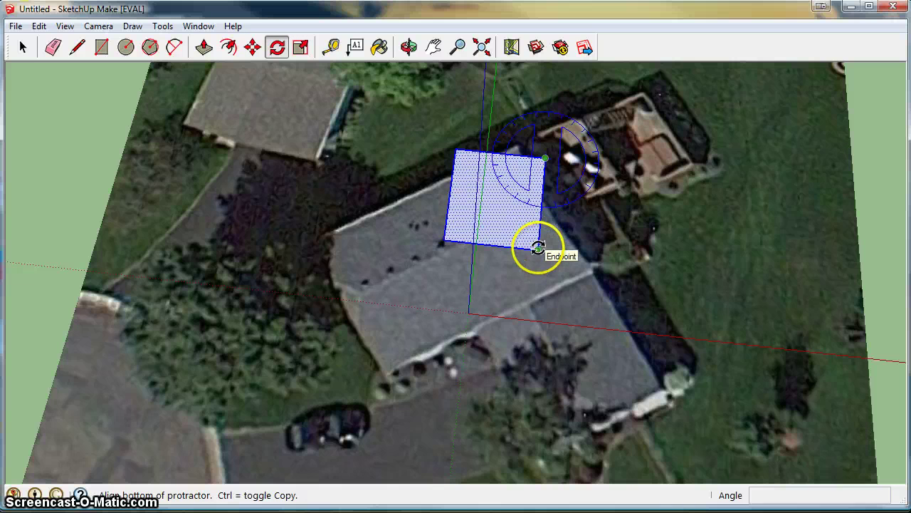
click(539, 248)
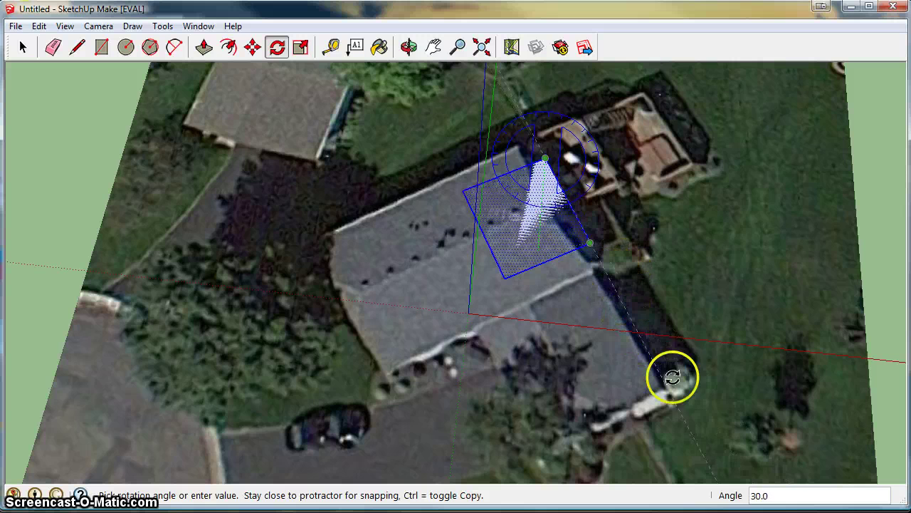
click(722, 453)
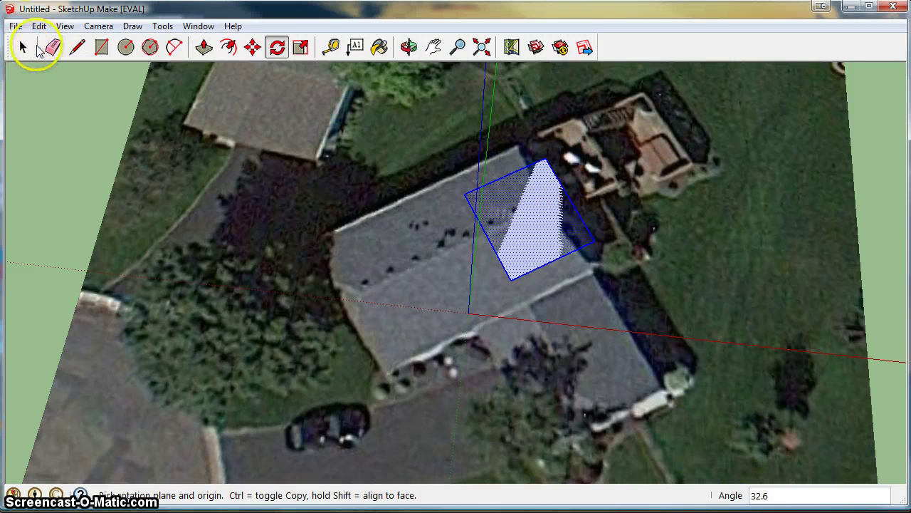
Stretch the rectangle over the main roof, moving the edge facing the garage wing about 4' 5" and the edge opposite the deck about 26' 5"
click(23, 48)
click(236, 193)
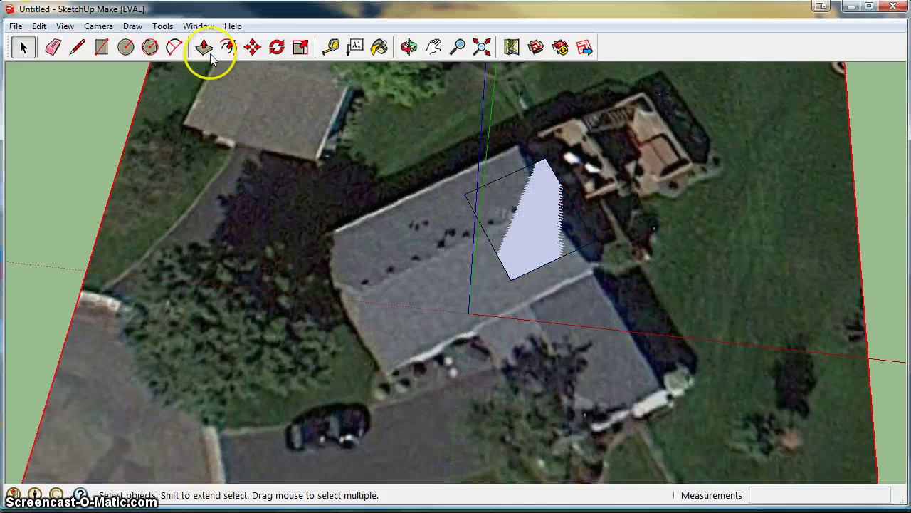
click(253, 46)
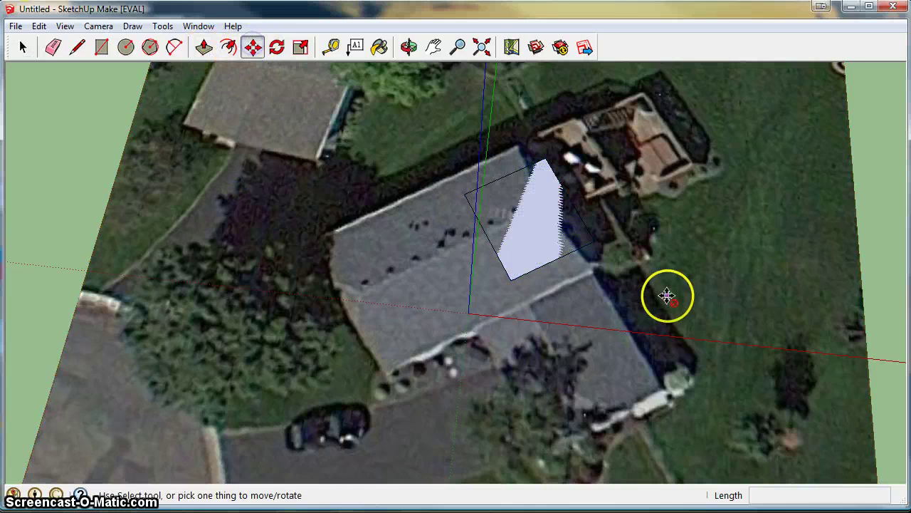
click(567, 258)
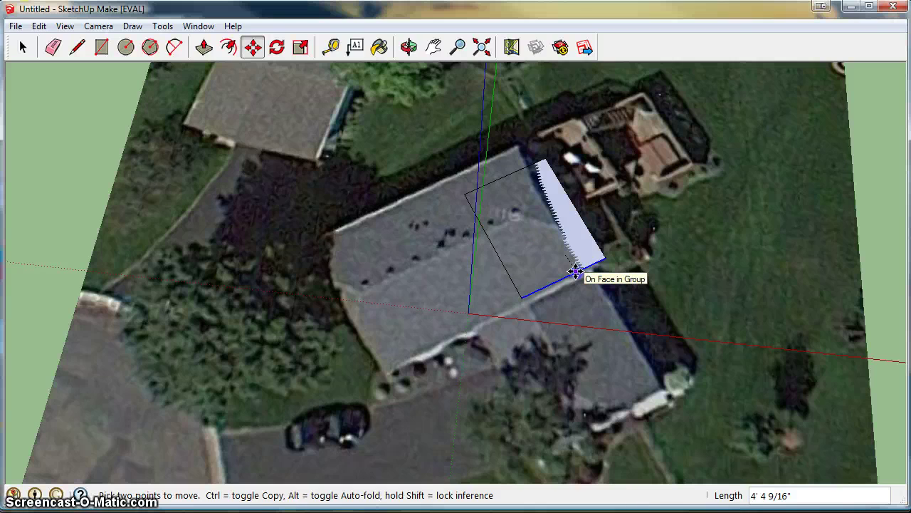
click(575, 271)
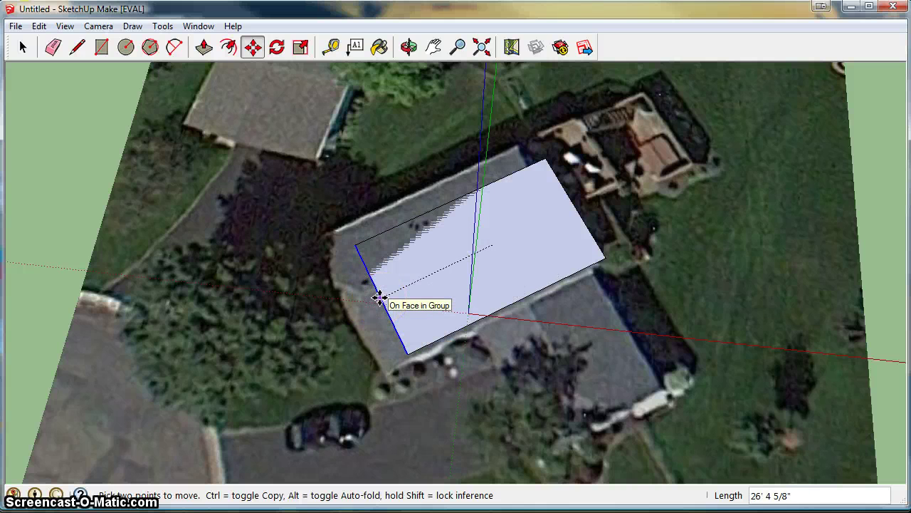
click(496, 268)
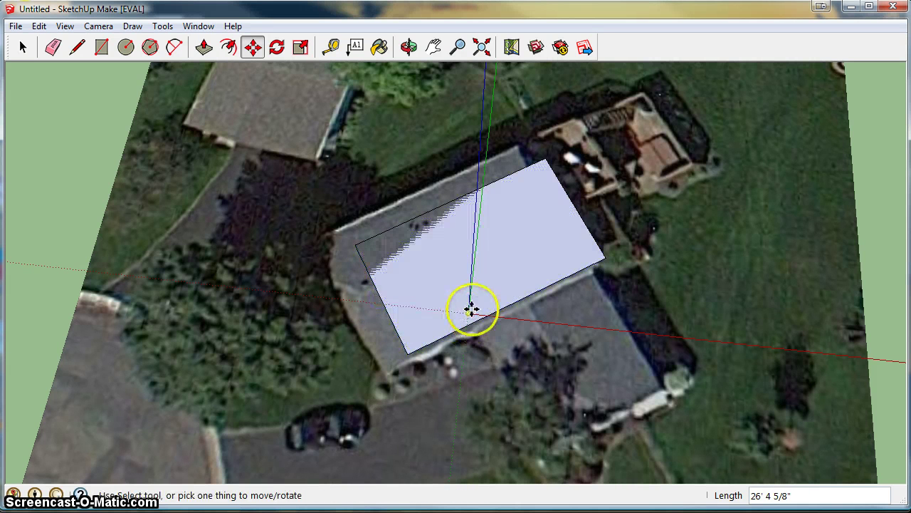
Extrude the main house footprint upward 20'
middle_drag(472, 306, 435, 294)
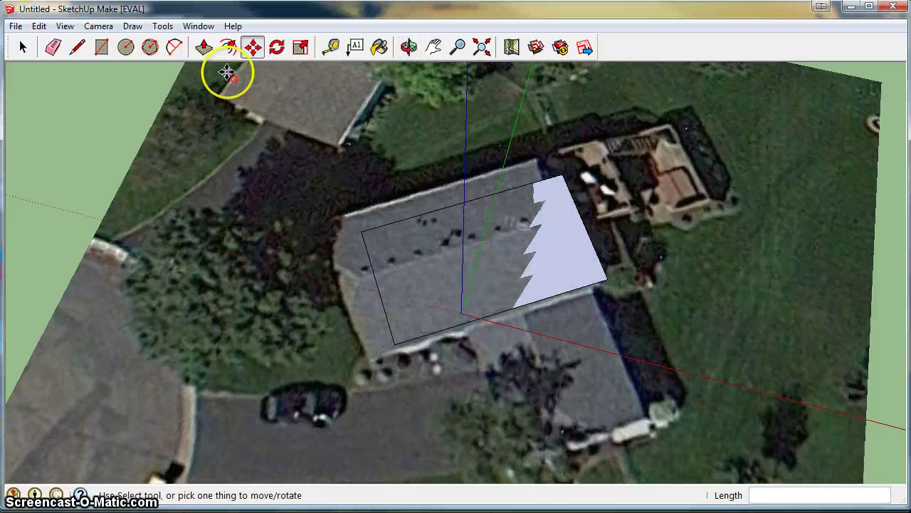
click(205, 47)
drag(549, 249, 489, 125)
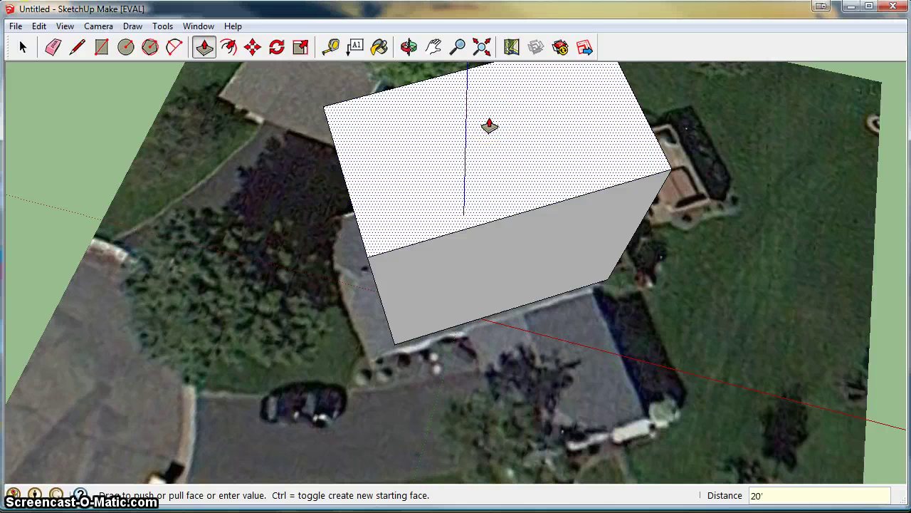
key(Return)
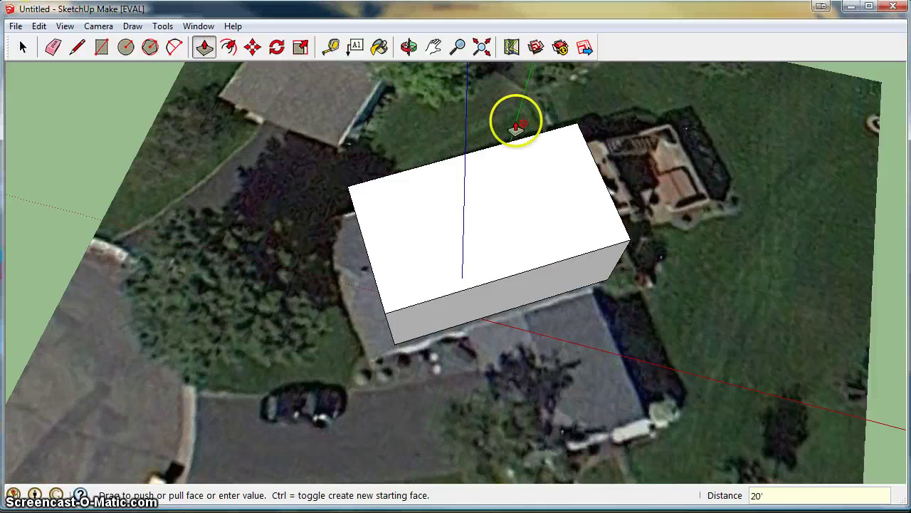
Outline the garage wing's roof with lines starting and ending at the main block's base, its outer side about 31' 9" long
middle_drag(549, 204, 460, 179)
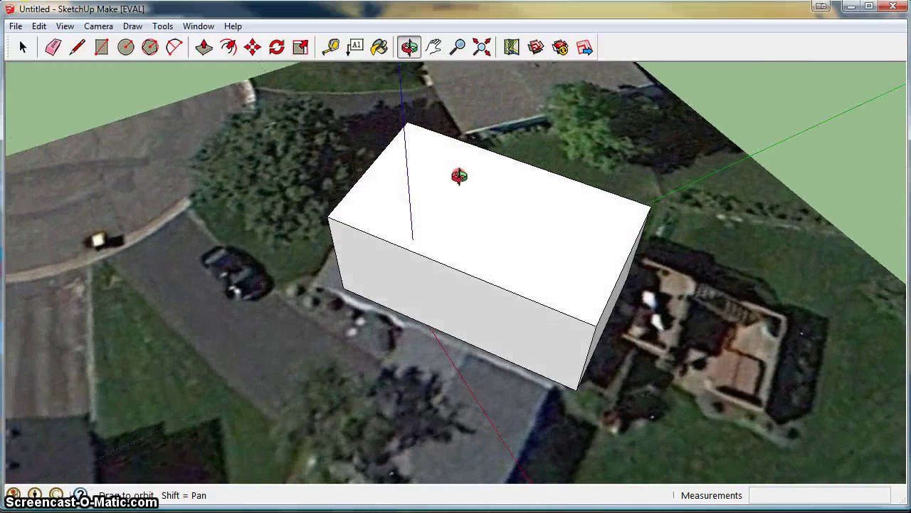
middle_drag(494, 315, 605, 157)
scroll(606, 157, down, 1)
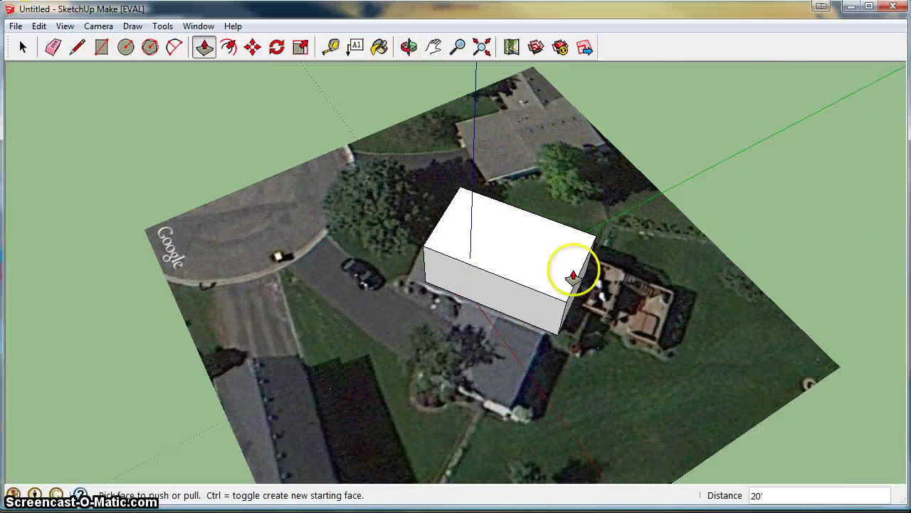
scroll(519, 382, up, 3)
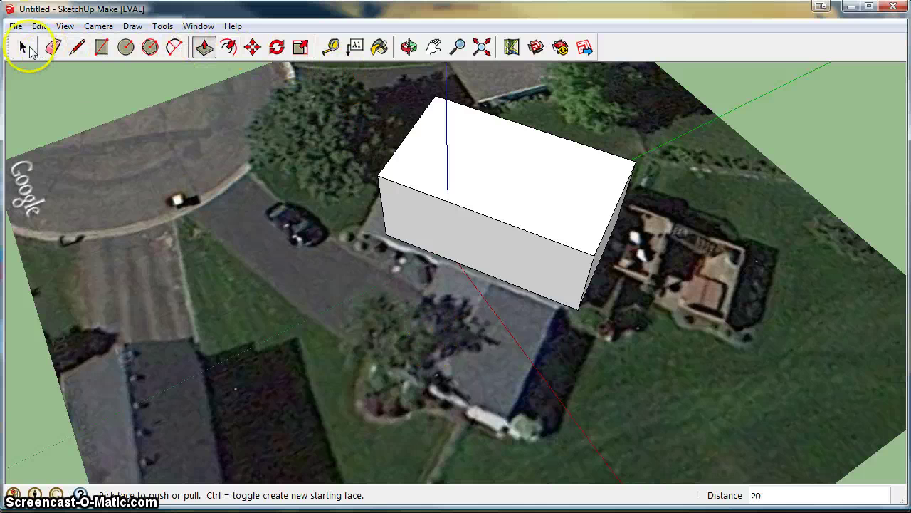
click(22, 47)
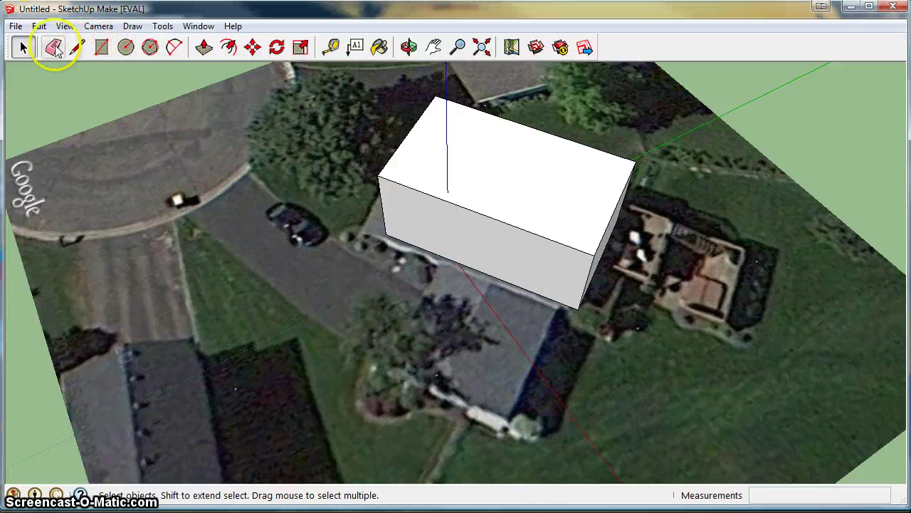
click(77, 47)
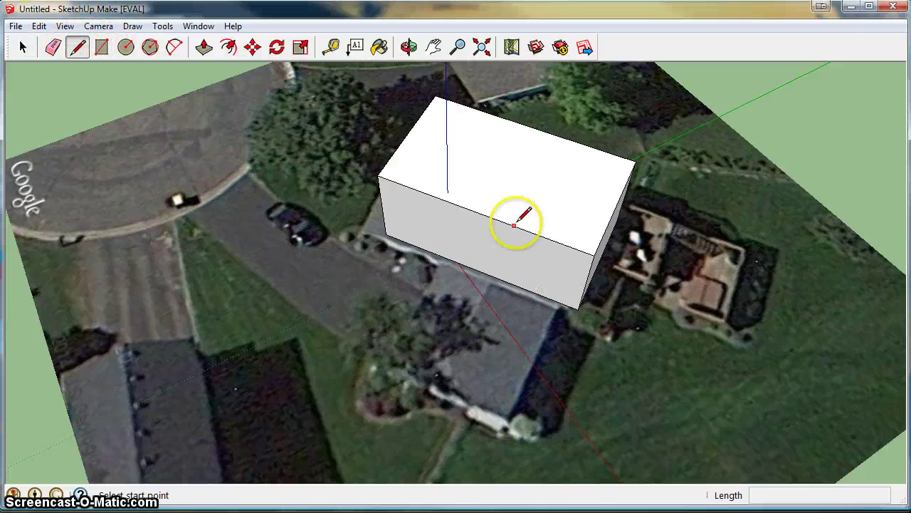
click(559, 302)
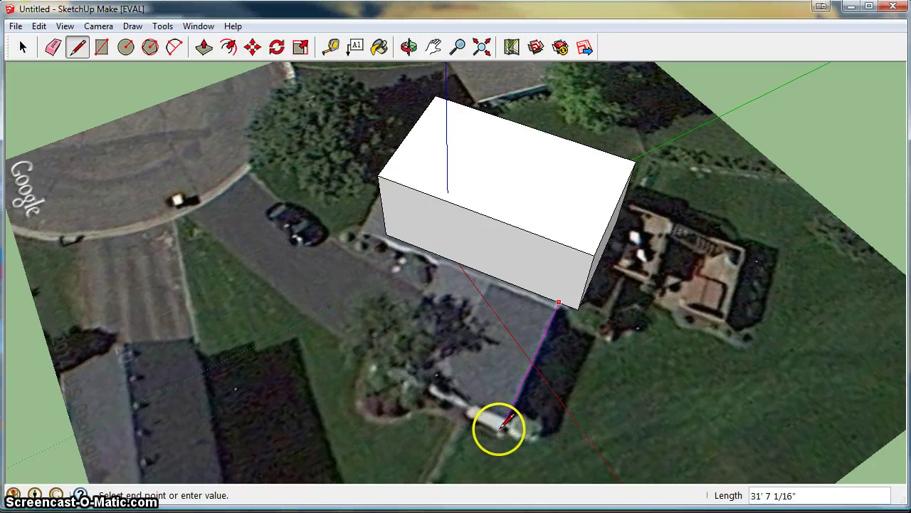
click(501, 428)
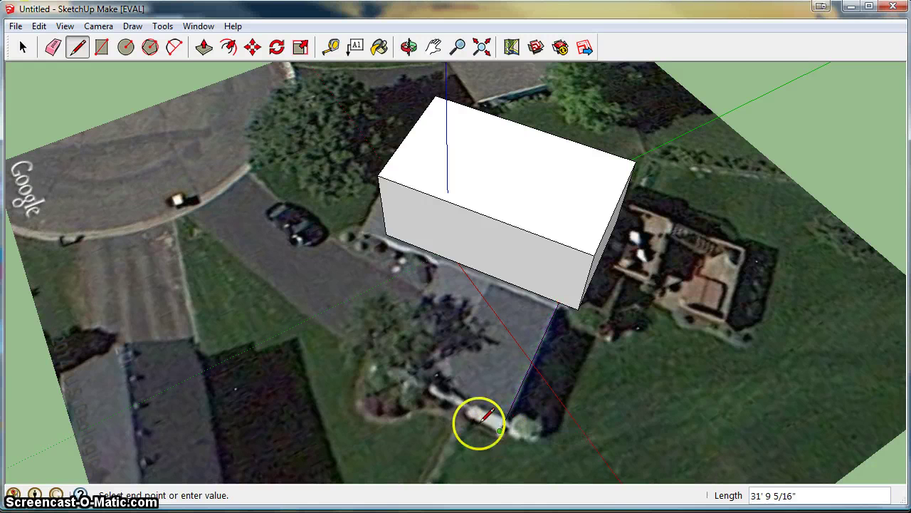
click(386, 378)
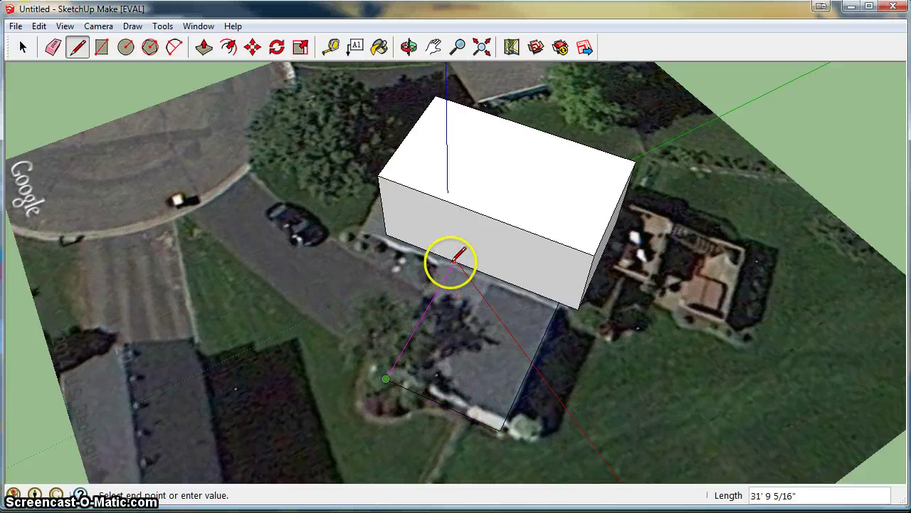
click(455, 260)
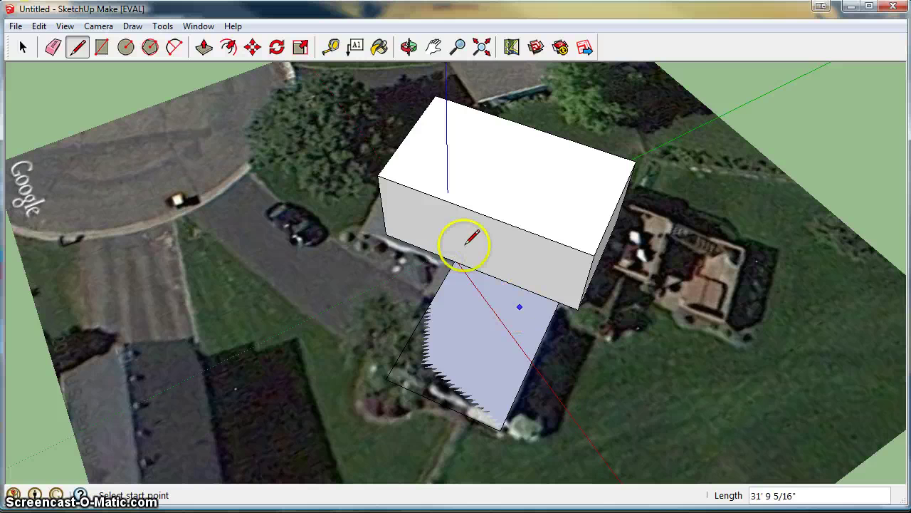
Extrude the garage wing's footprint upward 10'
click(203, 47)
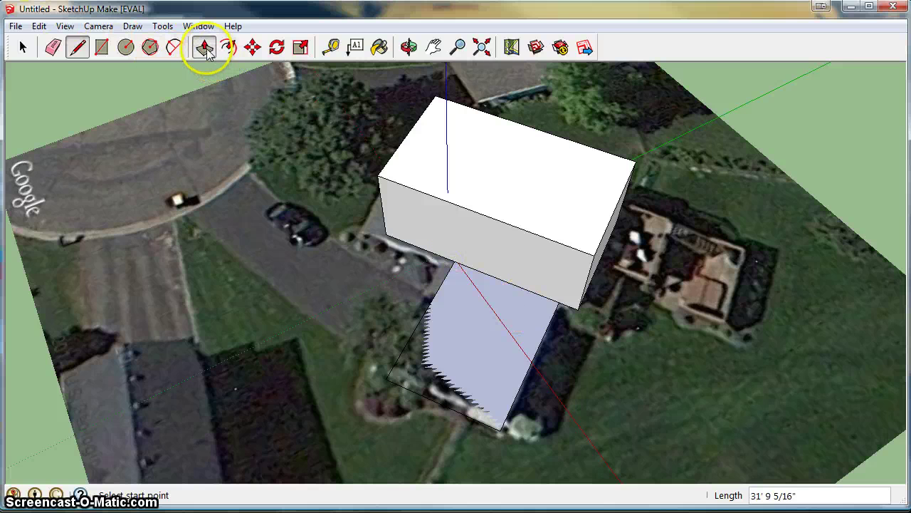
click(489, 346)
drag(485, 328, 483, 308)
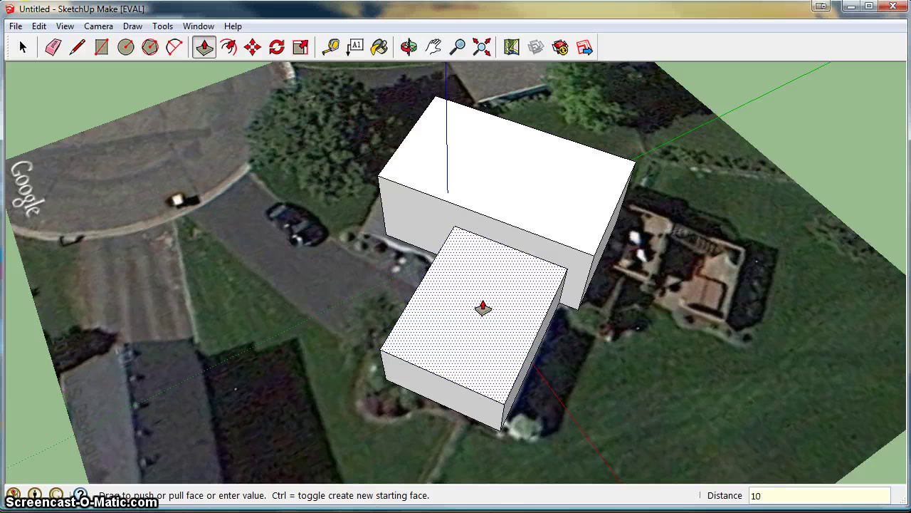
key(Return)
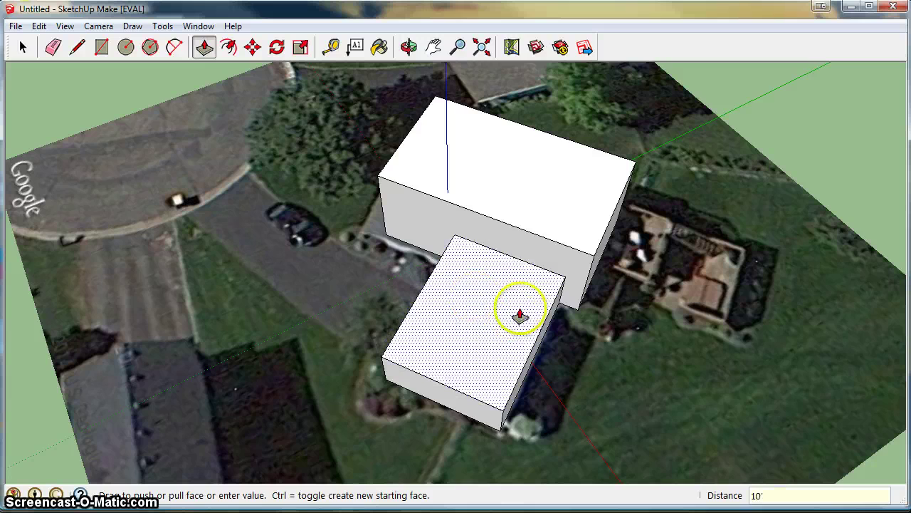
click(21, 49)
Examine both building blocks on the aerial image from the driveway side and from farther away
middle_drag(204, 240, 677, 85)
middle_drag(406, 261, 226, 384)
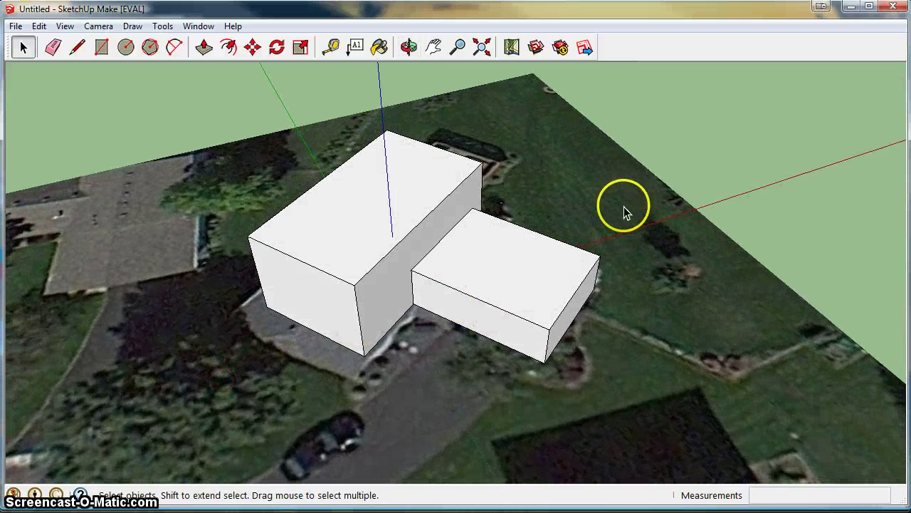
scroll(619, 205, down, 2)
scroll(606, 200, down, 2)
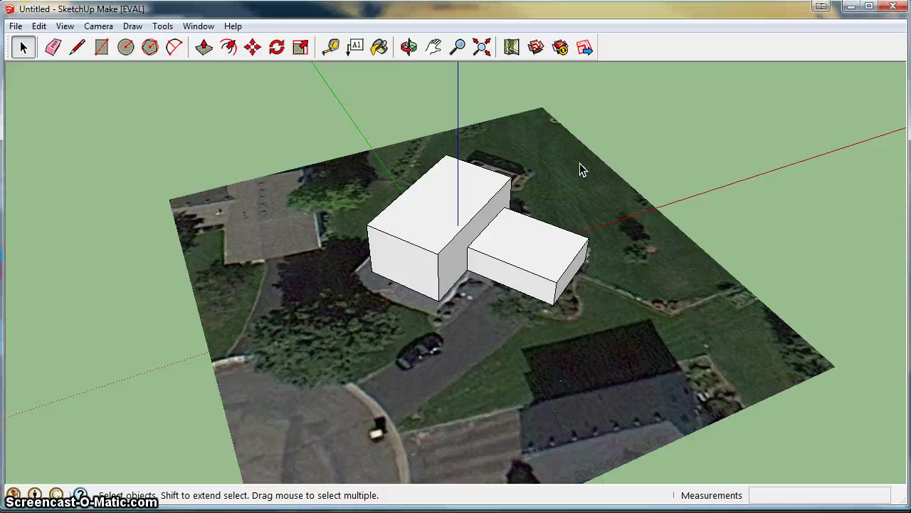
click(608, 160)
Switch to Firefox, open Google Maps from the Google home page, and collapse its side information to enlarge the map
click(574, 200)
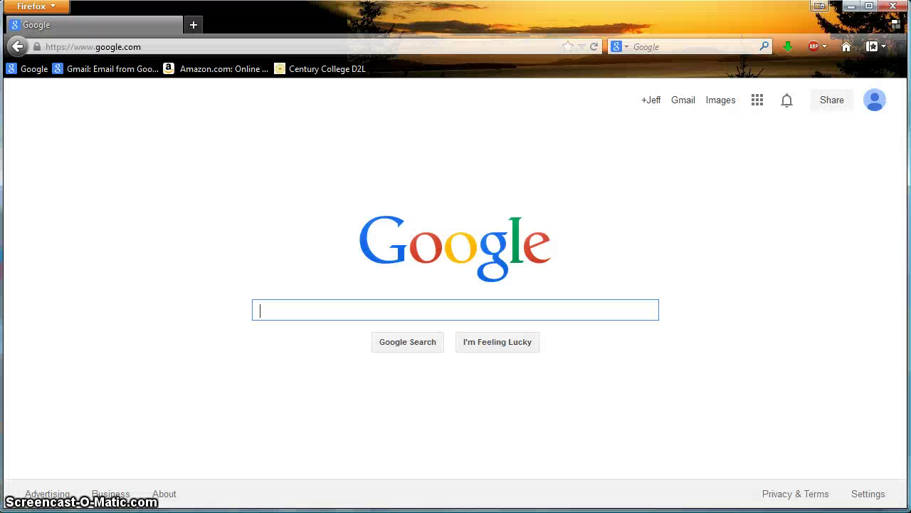
click(757, 101)
click(710, 254)
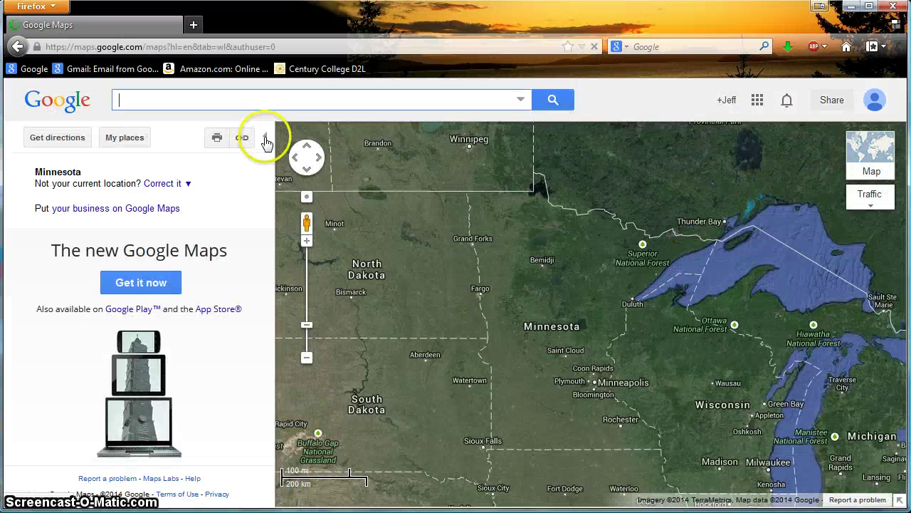
click(265, 139)
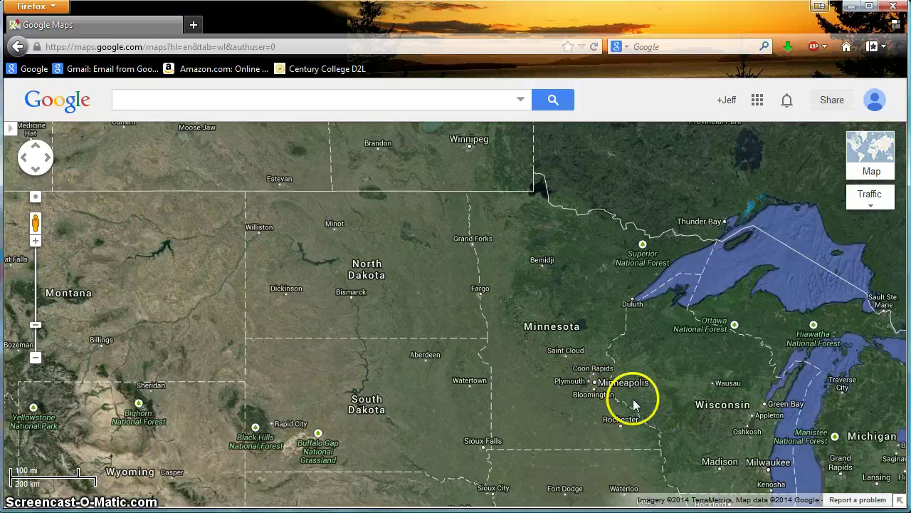
Zoom the satellite map in on the Twin Cities' northeastern suburbs, around the south side of White Bear Lake
scroll(630, 401, up, 3)
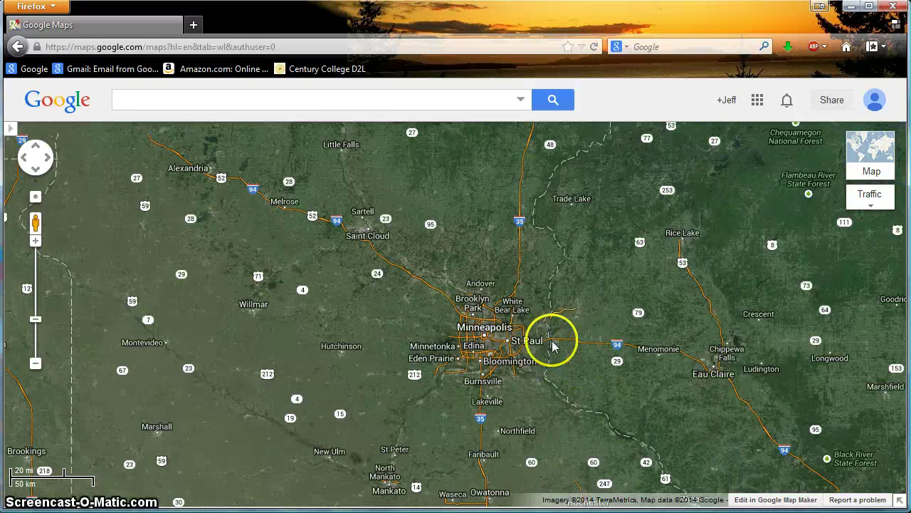
drag(506, 329, 431, 299)
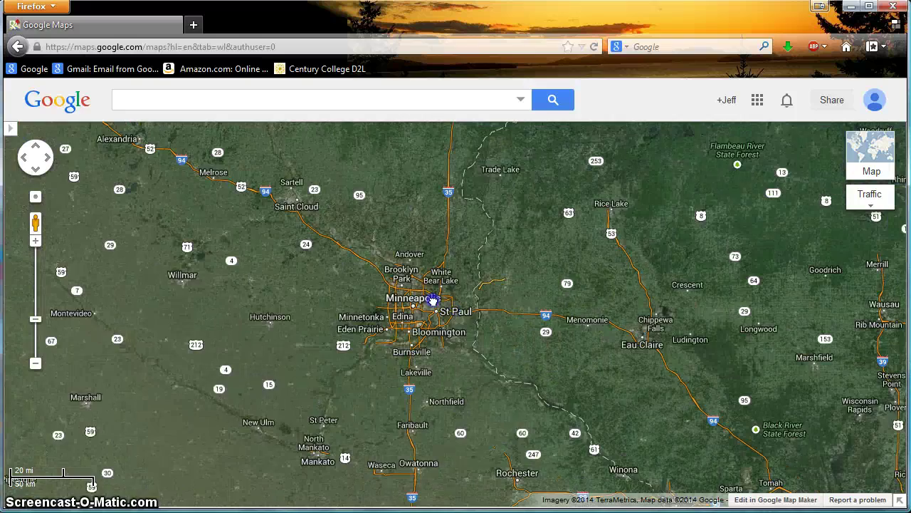
scroll(434, 294, up, 1)
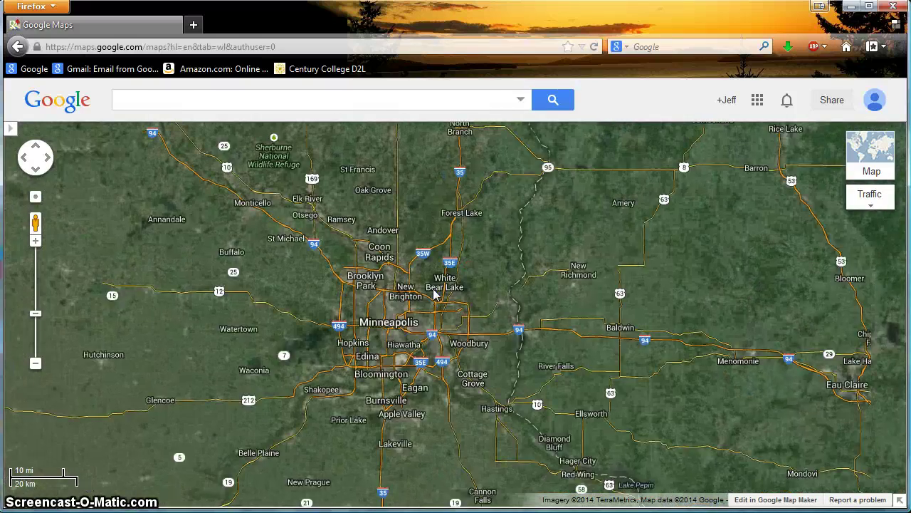
scroll(432, 288, up, 1)
drag(433, 288, 457, 295)
scroll(480, 295, up, 1)
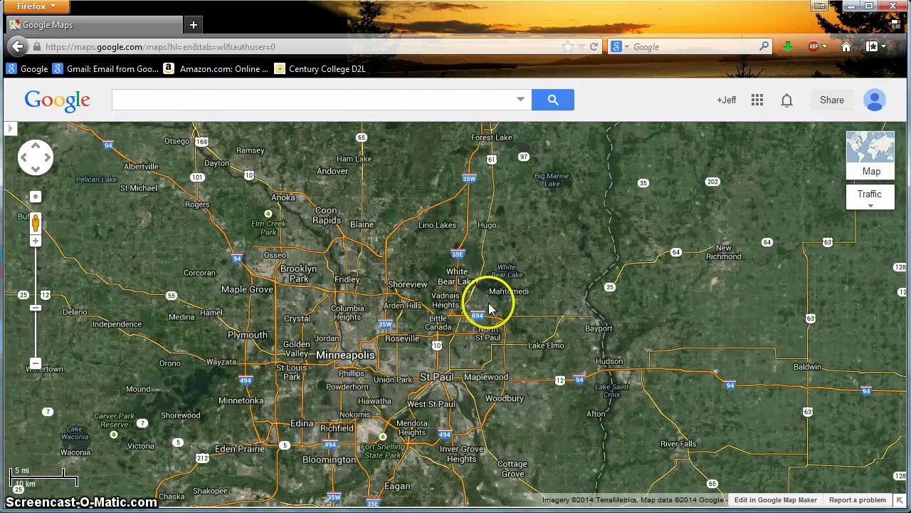
scroll(491, 303, up, 1)
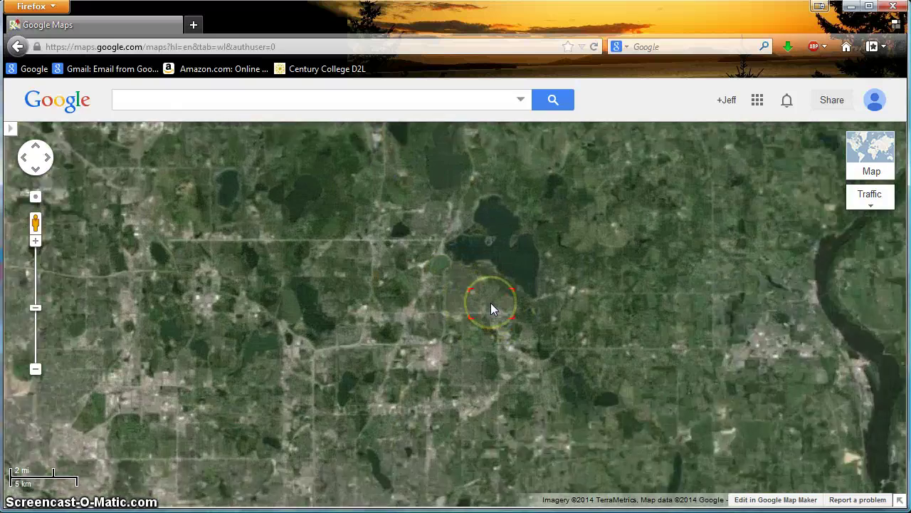
scroll(492, 317, up, 1)
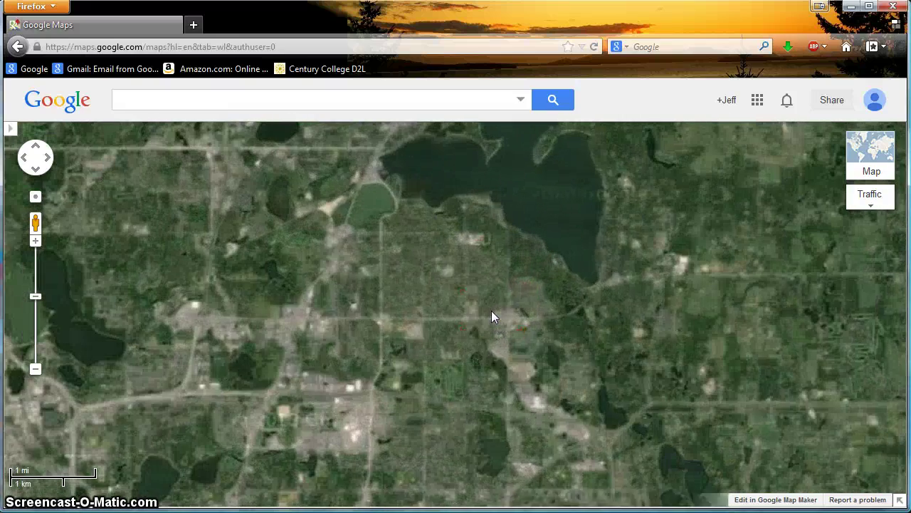
drag(491, 317, 399, 299)
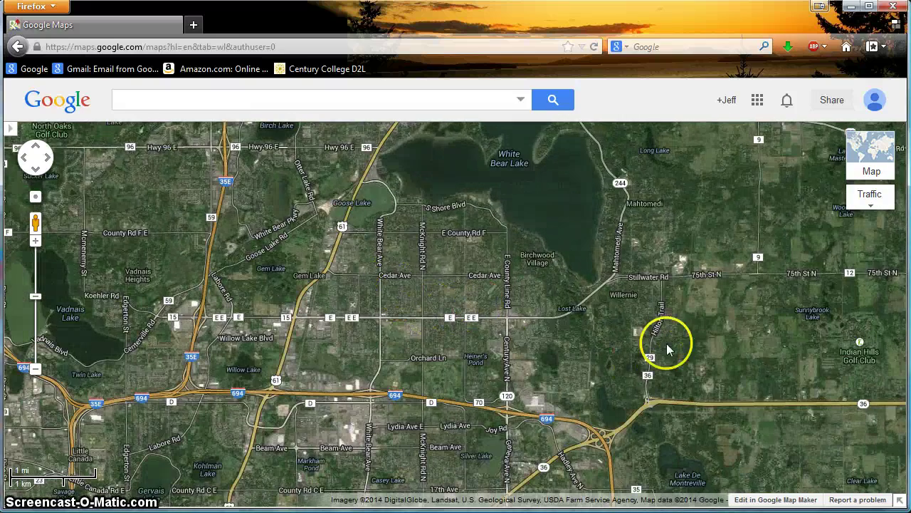
scroll(512, 330, up, 1)
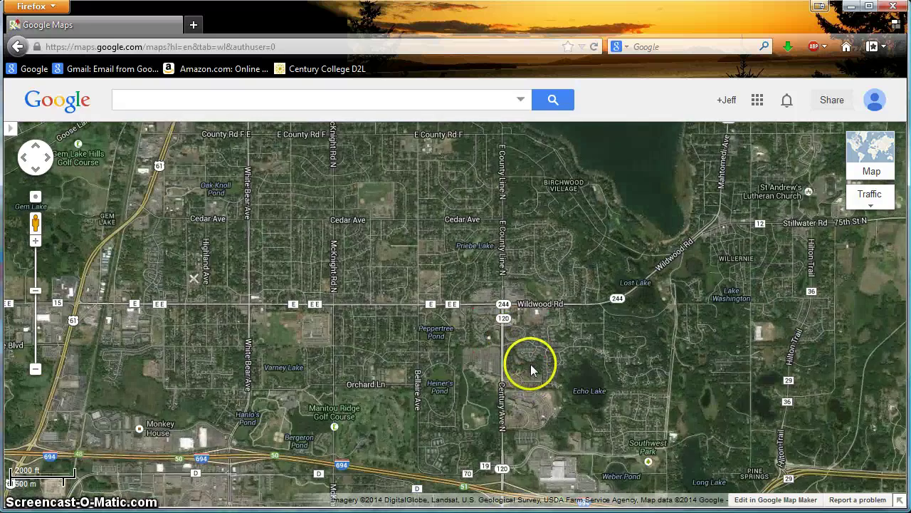
Locate the modeled house on the cul-de-sac north of Wildwood Rd and enlarge its aerial imagery to the closest level
scroll(527, 374, up, 1)
drag(504, 220, 504, 289)
scroll(516, 253, up, 1)
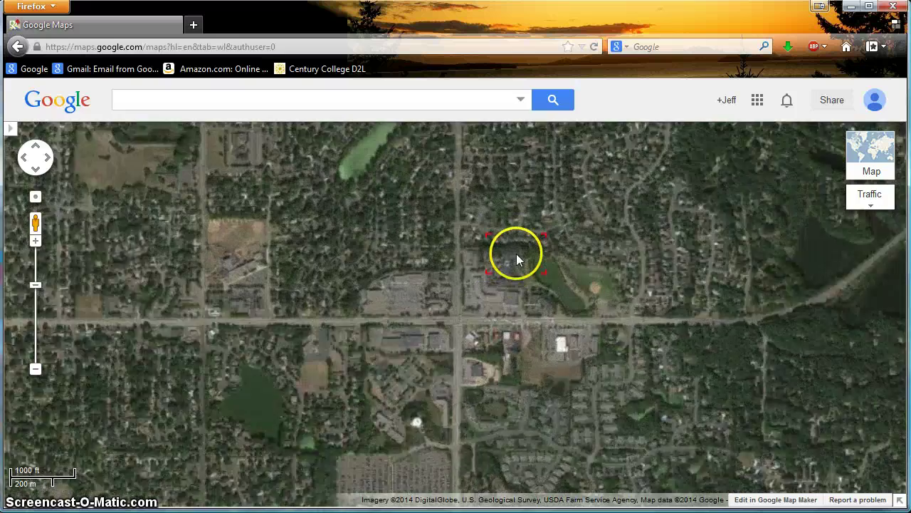
scroll(526, 246, up, 1)
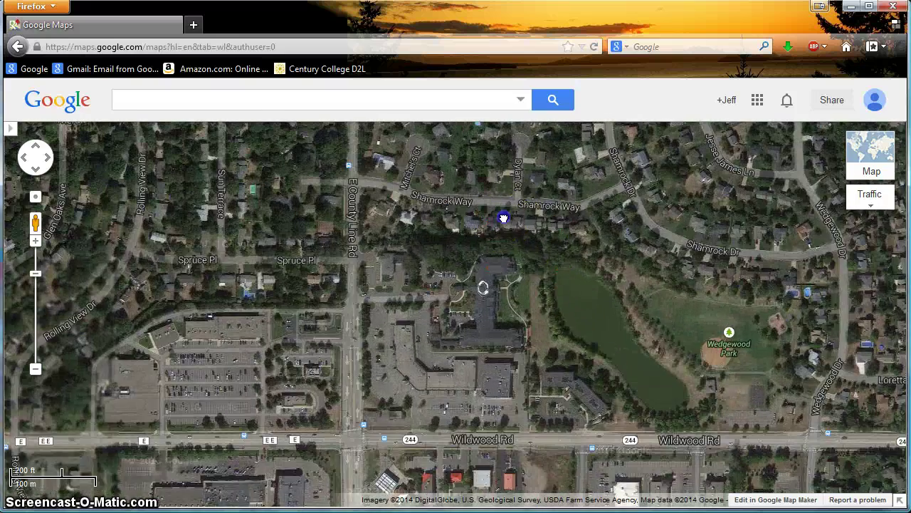
drag(504, 215, 501, 377)
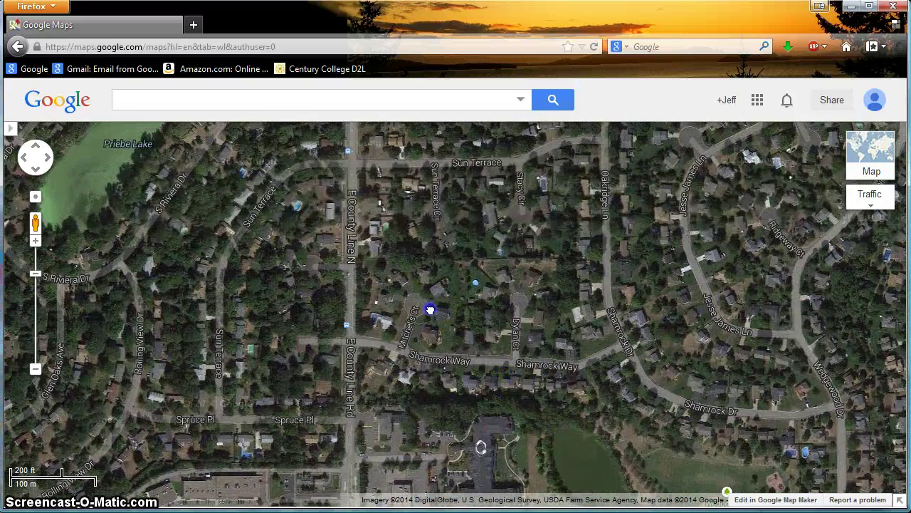
drag(430, 311, 446, 314)
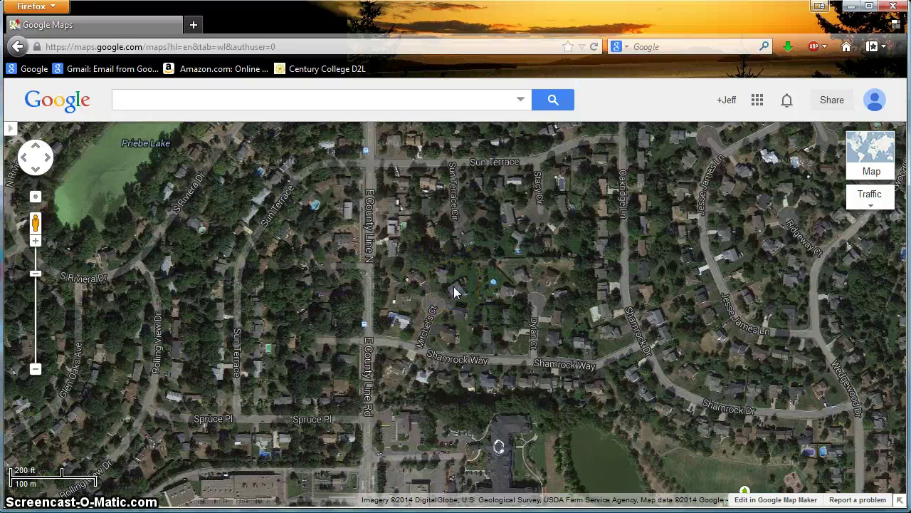
double_click(456, 292)
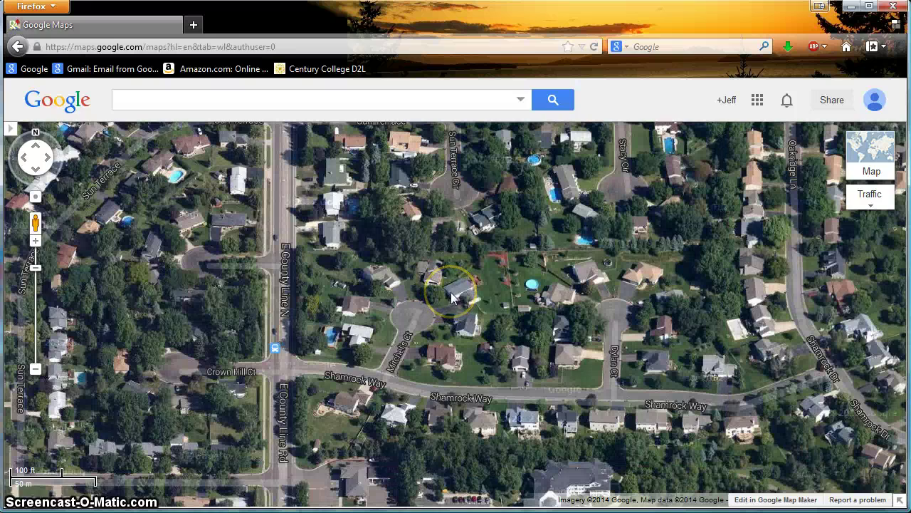
double_click(452, 298)
double_click(464, 301)
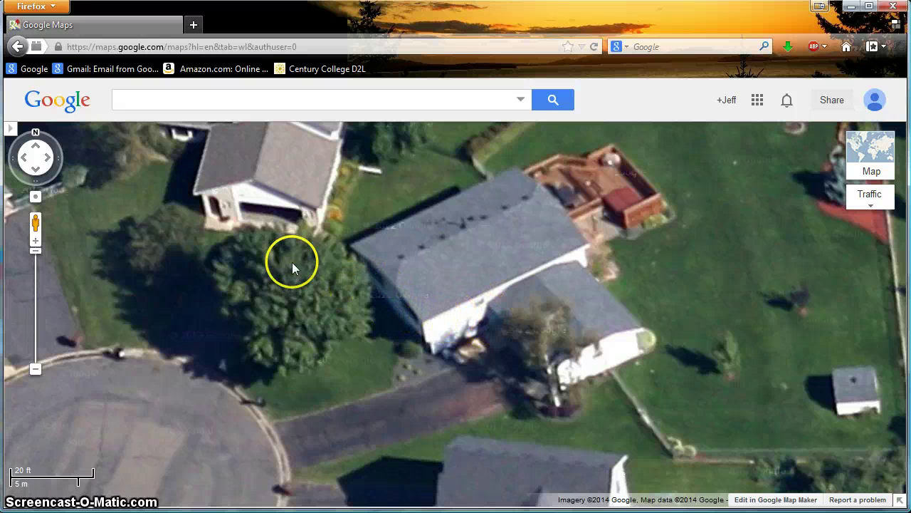
Rotate the angled aerial view around the house to examine its roof, deck and garage from the other sides
click(36, 135)
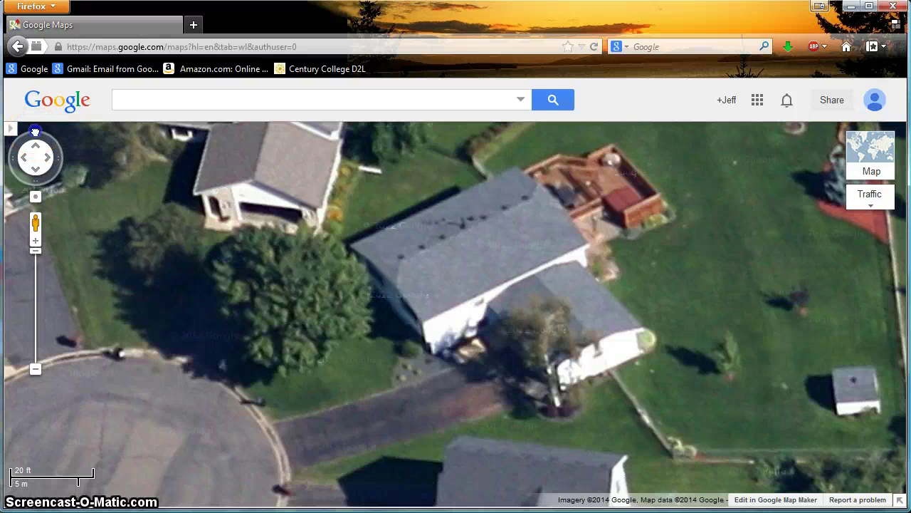
click(62, 159)
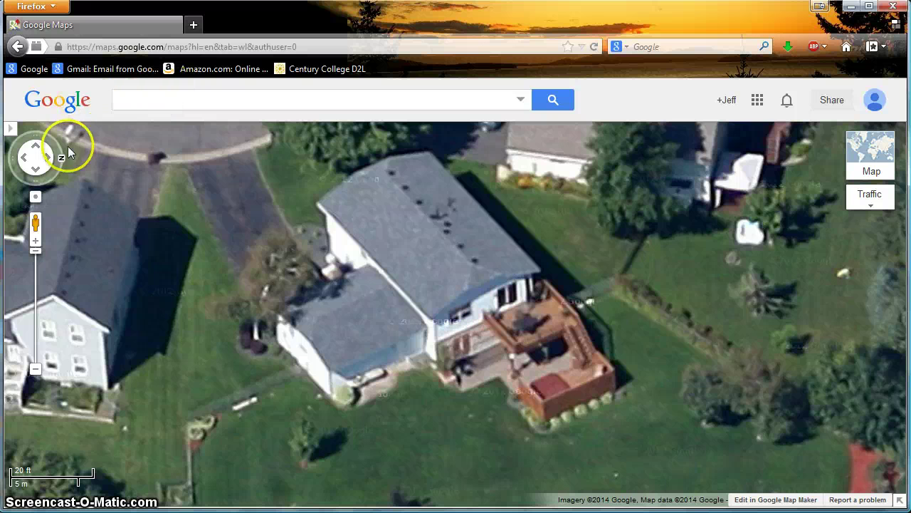
click(38, 194)
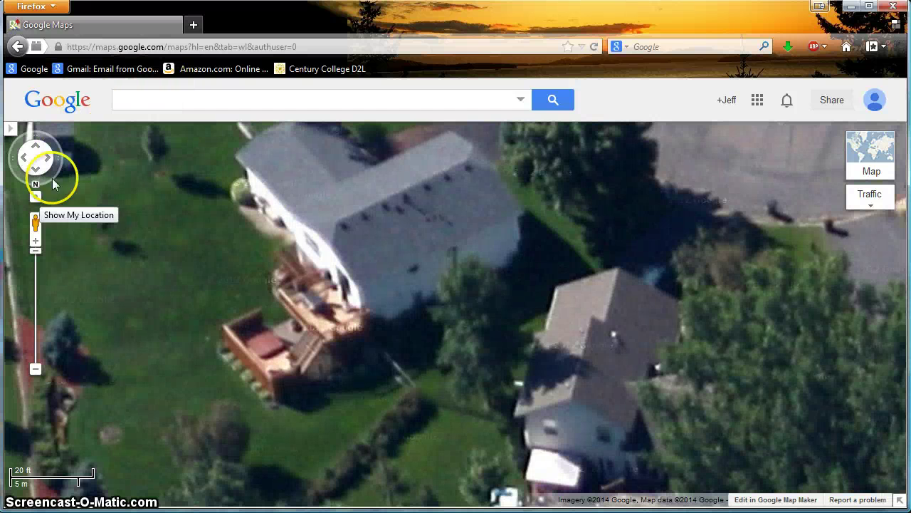
drag(336, 213, 375, 274)
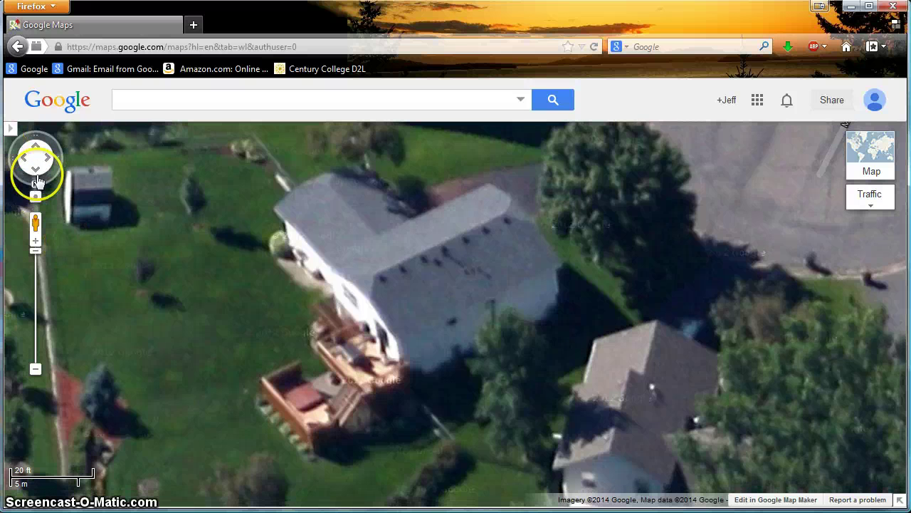
click(10, 161)
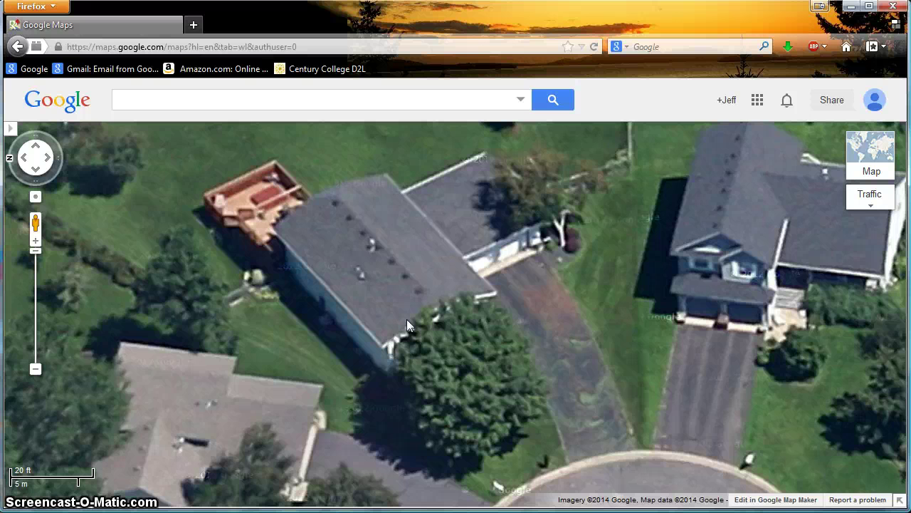
click(511, 280)
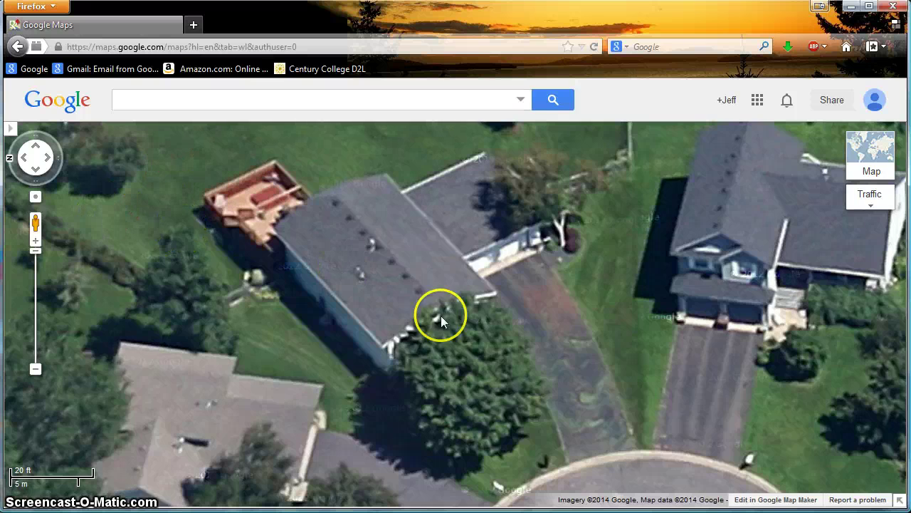
Enter Street View at the cul-de-sac, turn toward the house and zoom in on its front facade
scroll(470, 319, down, 1)
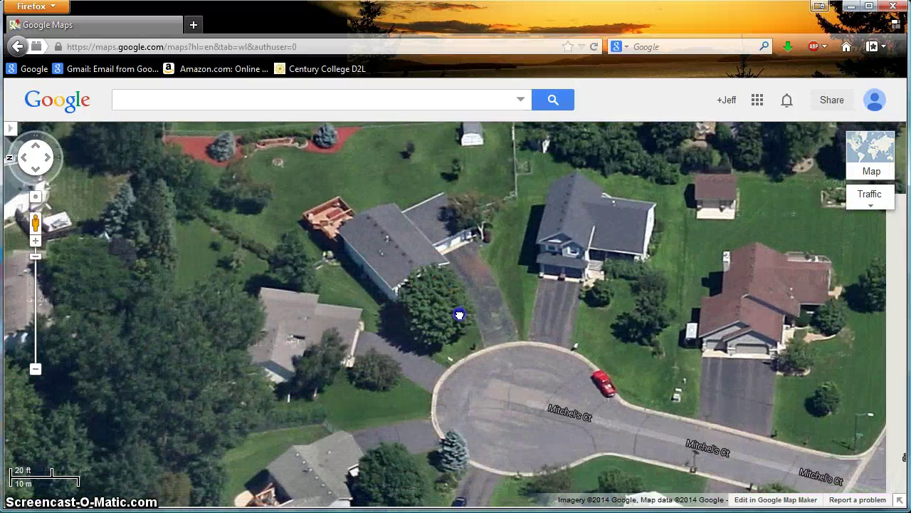
drag(459, 315, 441, 304)
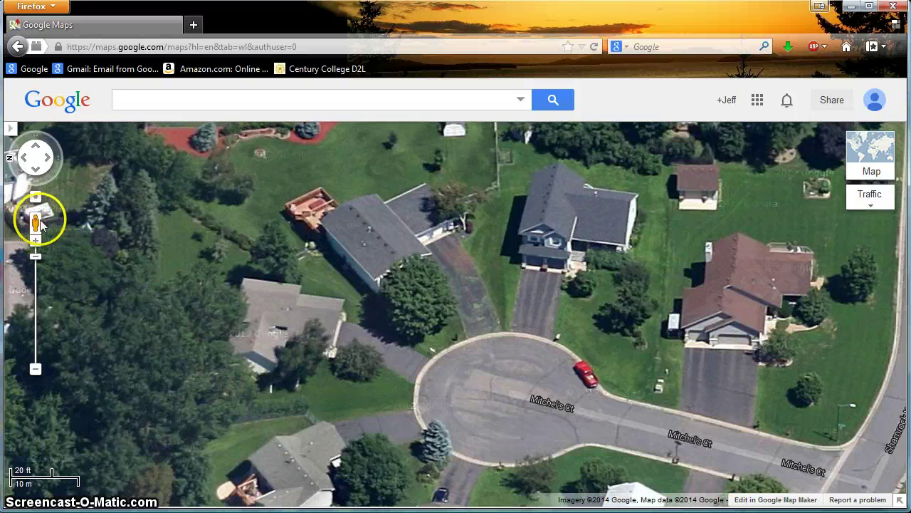
drag(37, 223, 497, 361)
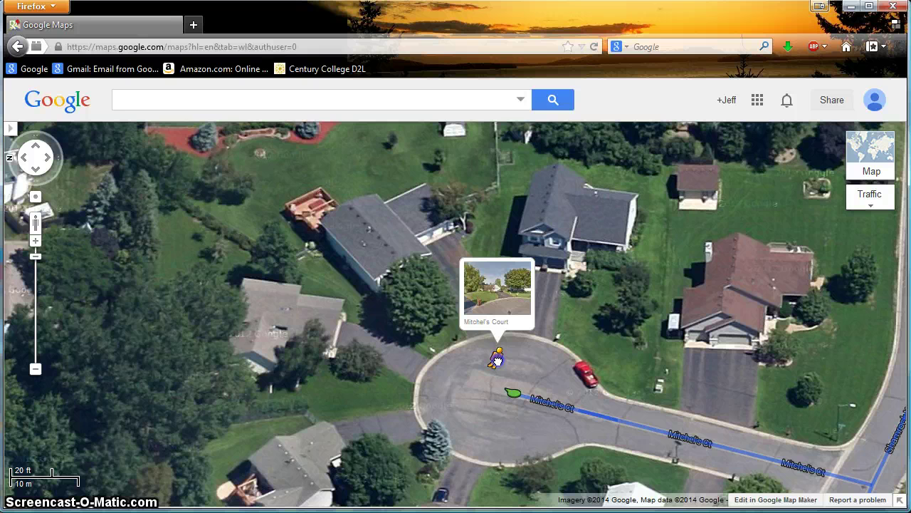
drag(497, 360, 498, 361)
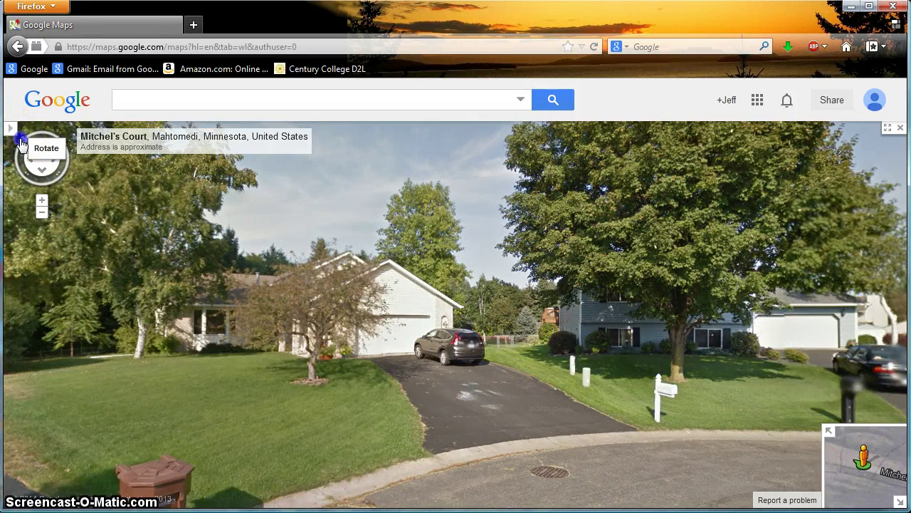
drag(21, 144, 12, 151)
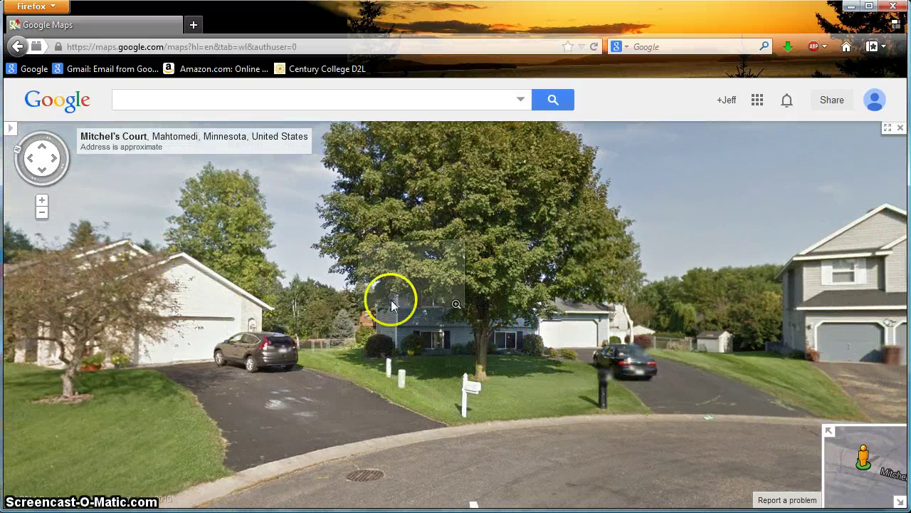
click(487, 312)
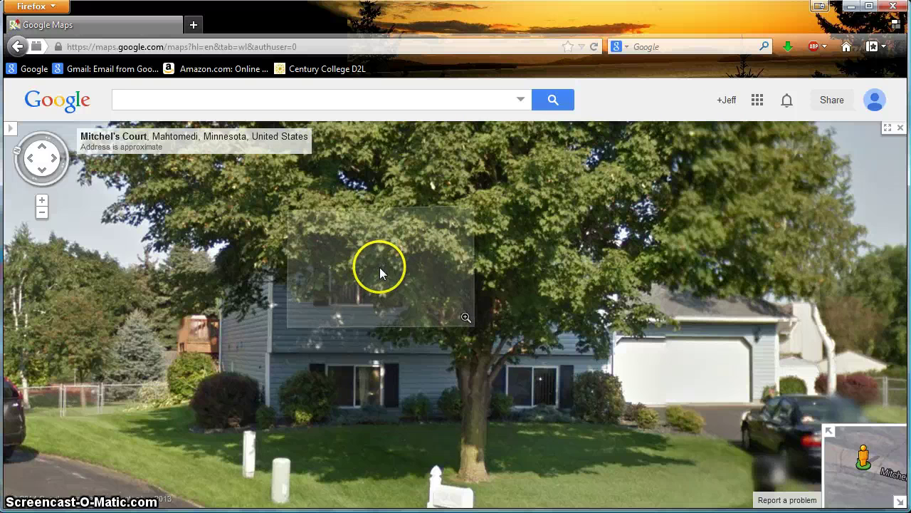
Switch back to SketchUp and draw a horizontal line about 26' 7" long across the main block's front wall, below mid-height
click(725, 212)
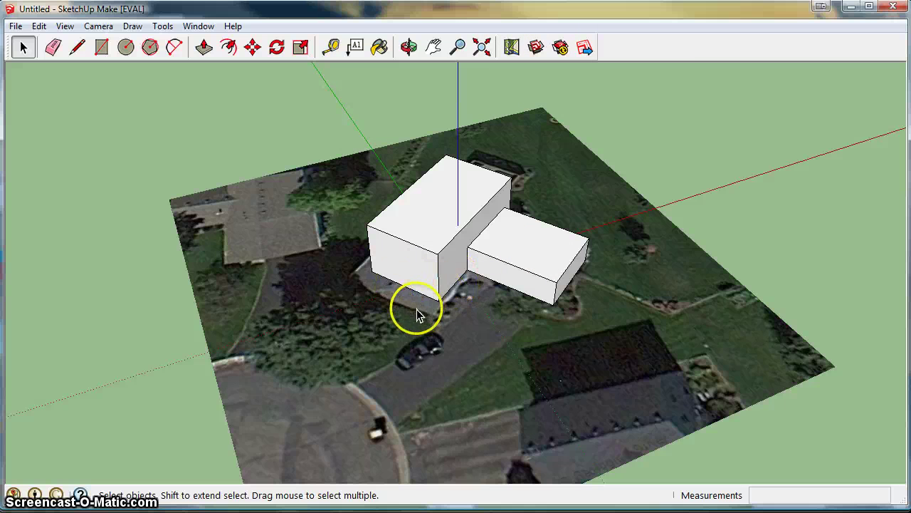
scroll(366, 264, up, 5)
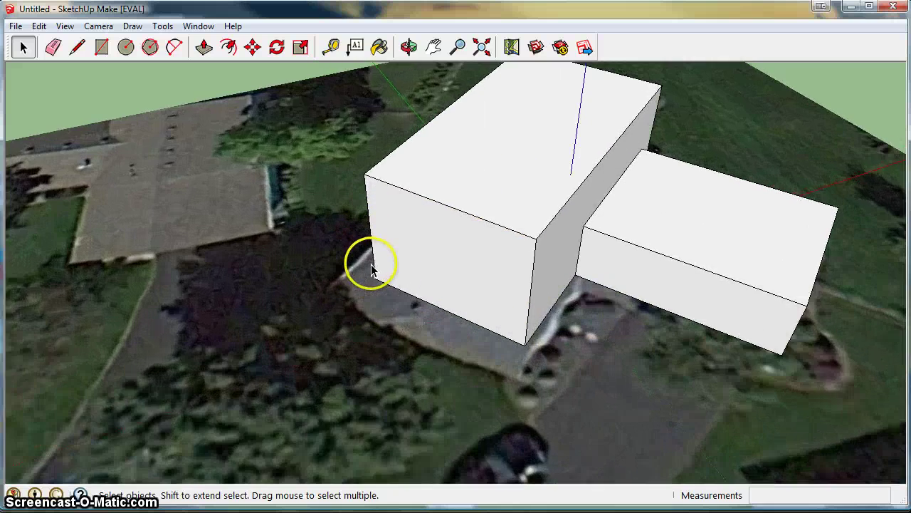
middle_drag(373, 260, 429, 169)
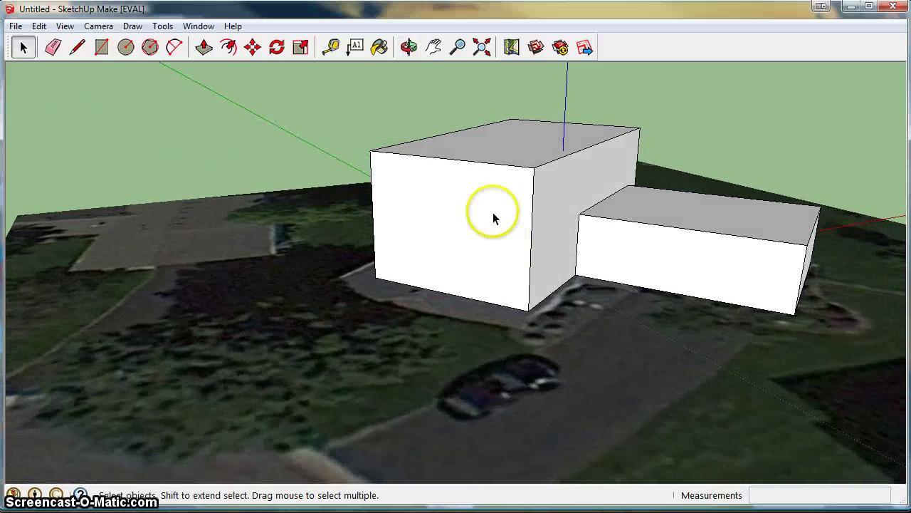
click(101, 47)
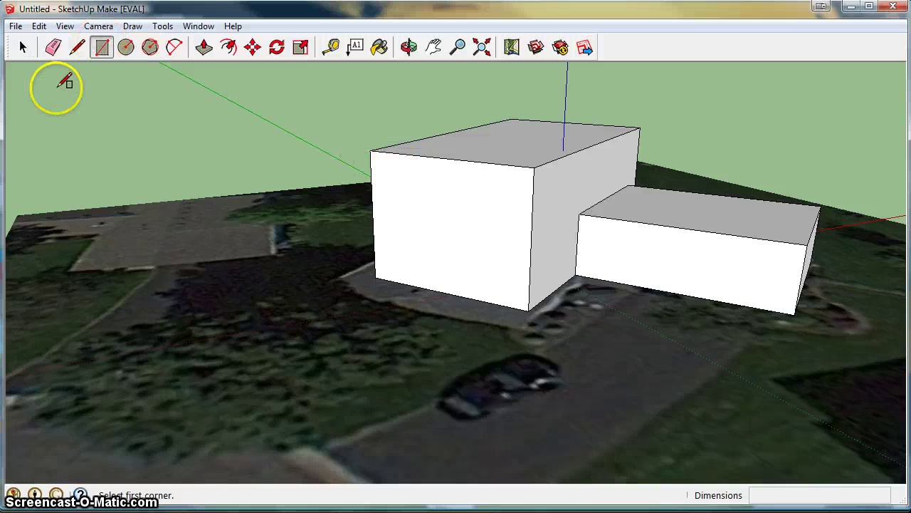
click(78, 47)
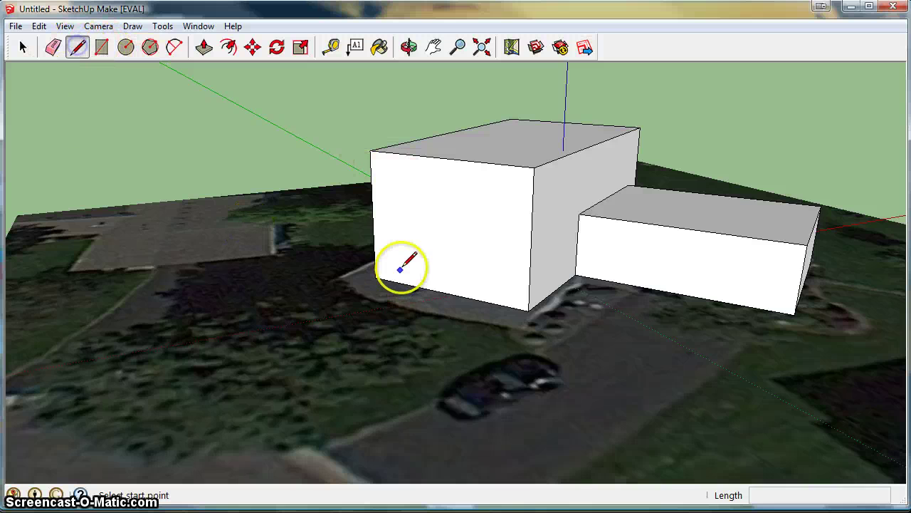
click(372, 229)
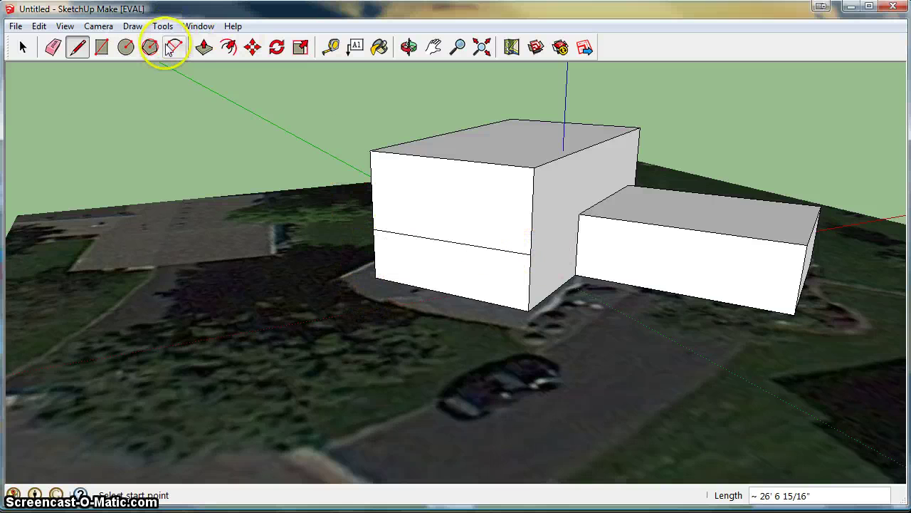
Pull the upper part of the main block's front wall outward about 1' 8" to form an overhang
click(203, 47)
click(452, 193)
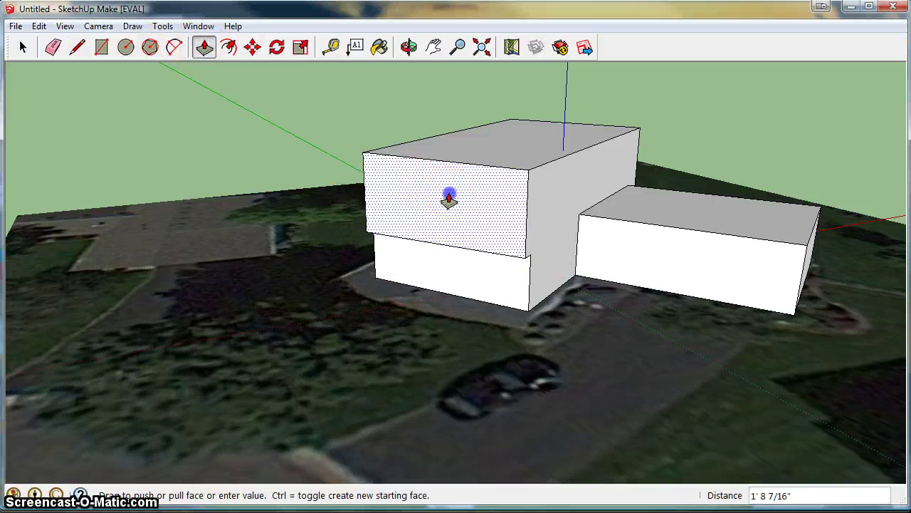
click(470, 269)
middle_drag(594, 297, 413, 322)
key(p)
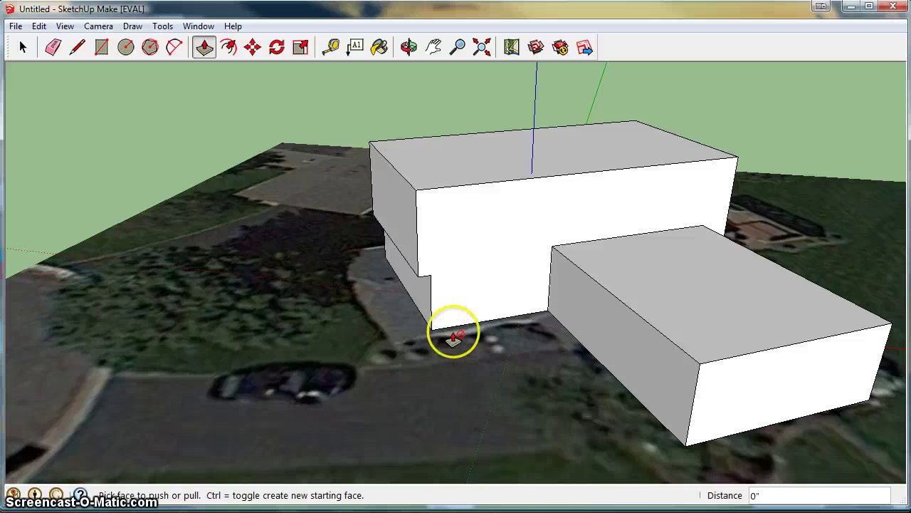
middle_drag(466, 342, 605, 304)
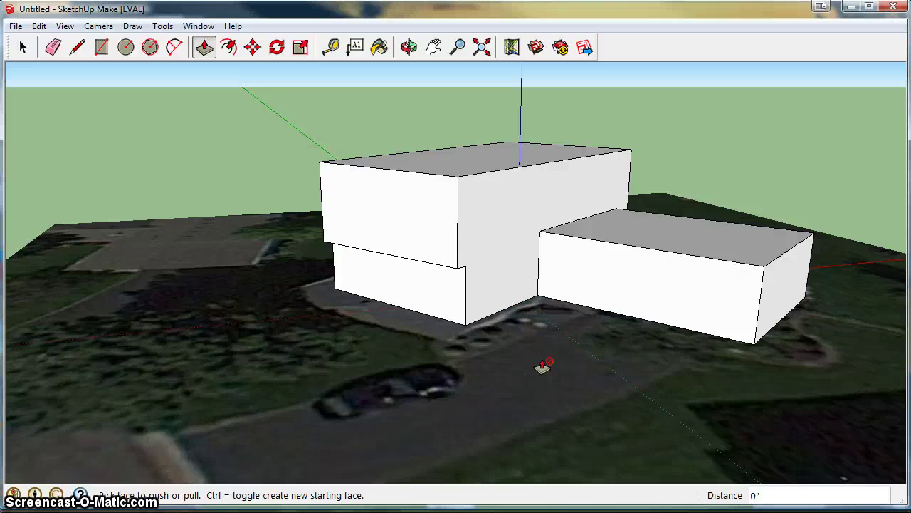
mouse_move(566, 338)
mouse_down()
mouse_move(562, 309)
mouse_move(560, 319)
mouse_up()
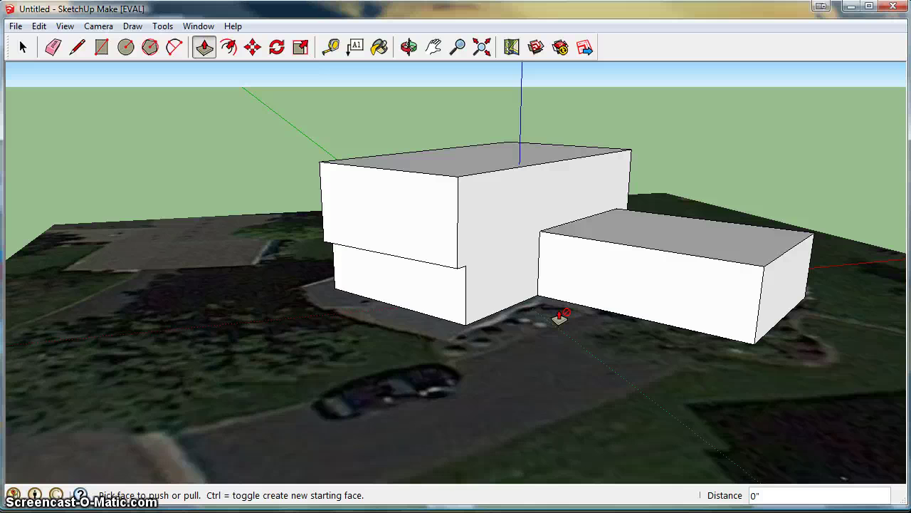
mouse_move(566, 313)
mouse_down()
mouse_move(573, 306)
mouse_move(169, 484)
mouse_up()
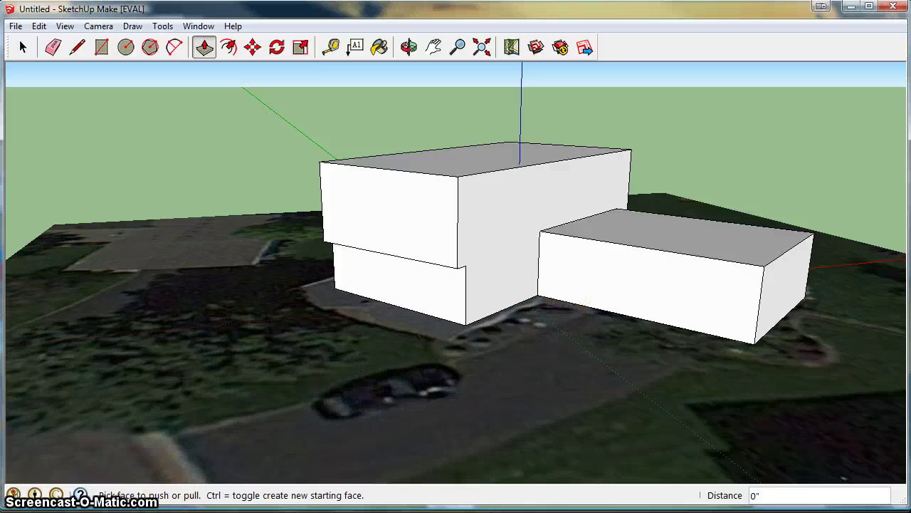